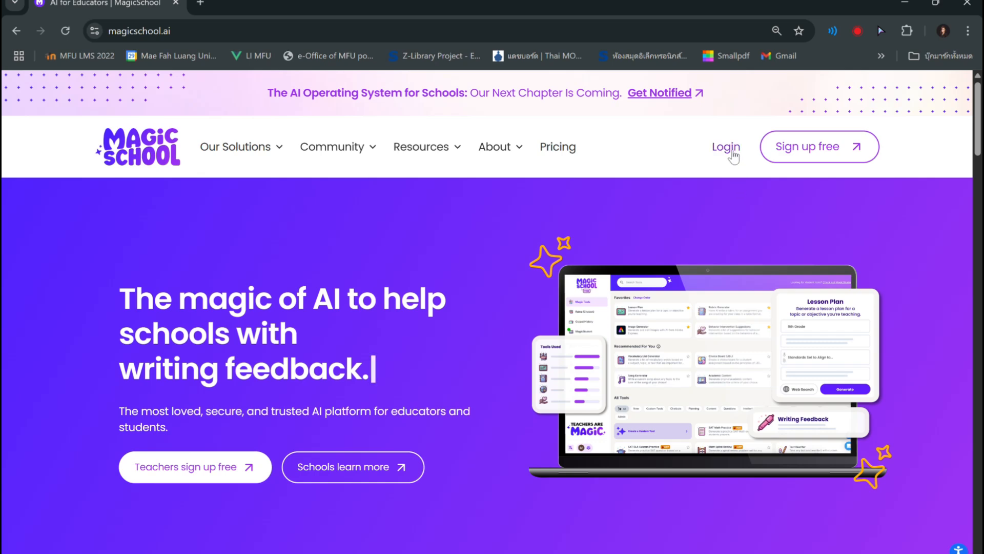
Log in to MagicSchool, open the MagicStudent area and start creating a new student room
left_click(731, 151)
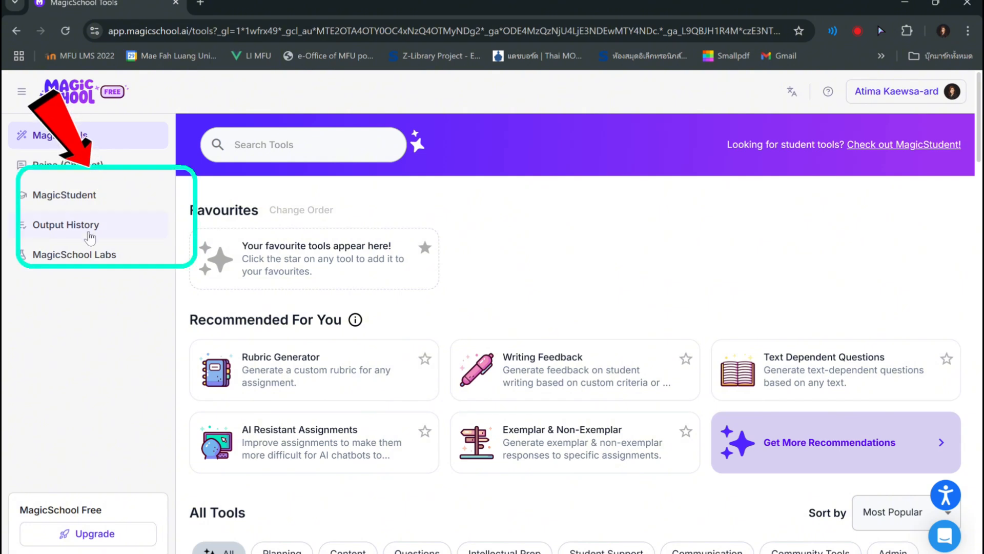
left_click(85, 204)
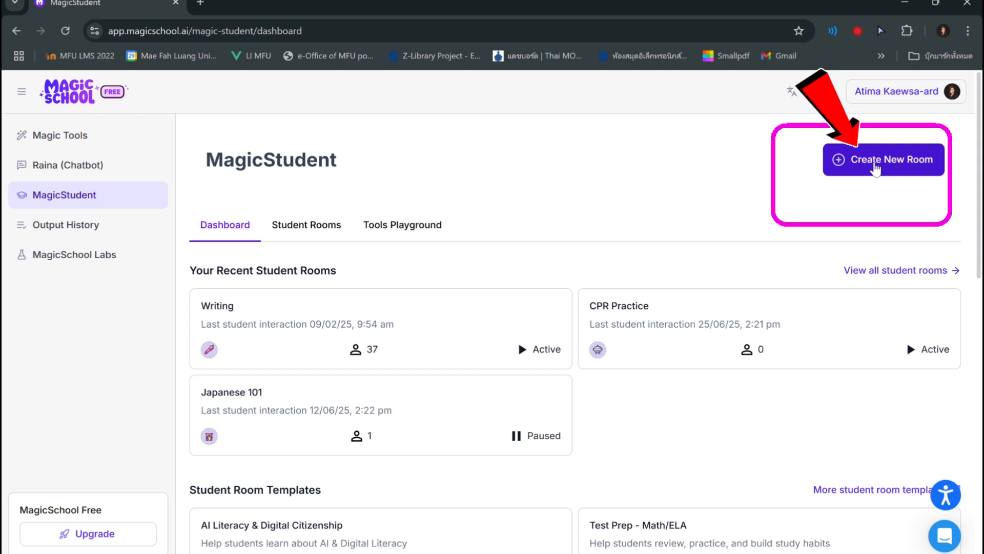
left_click(875, 167)
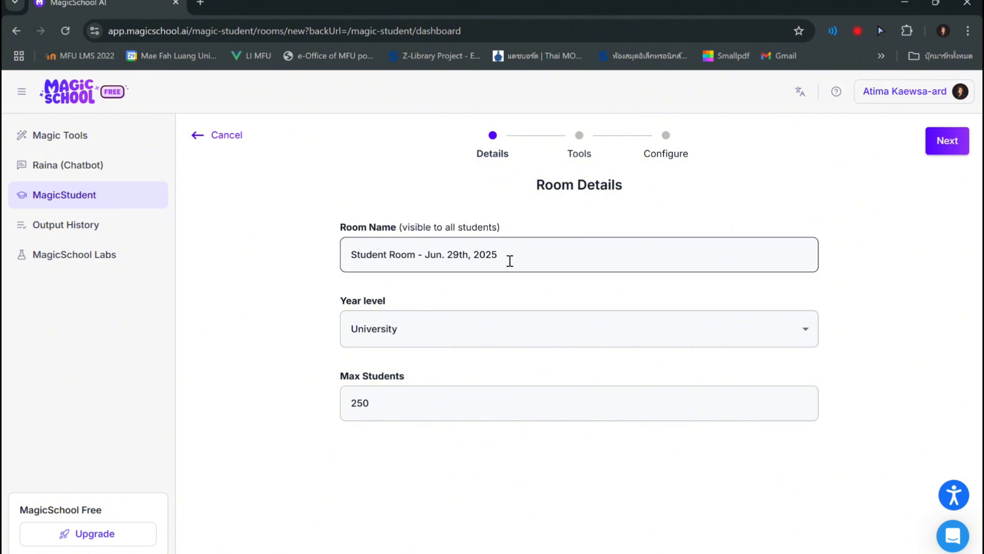
Replace the default room name with "ห้องฝึกเขียนกับครู" followed by the teacher's nickname
mouse_move(509, 261)
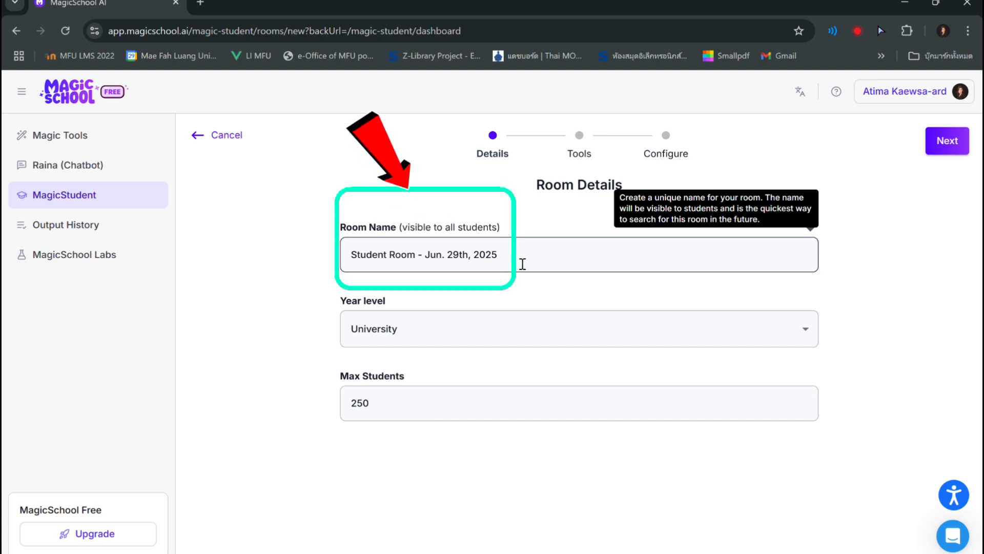
left_click_drag(523, 258, 354, 261)
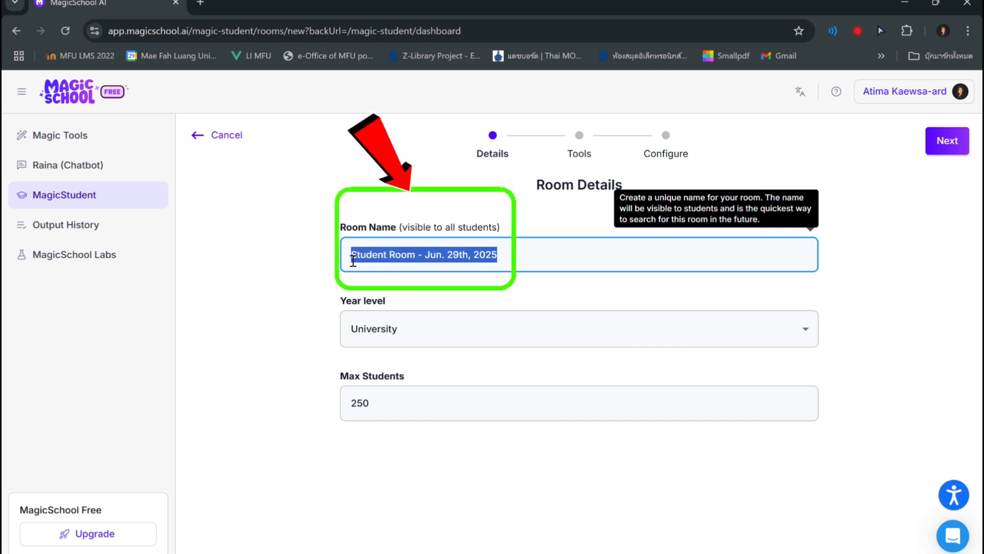
left_click(472, 285)
left_click_drag(479, 255, 356, 264)
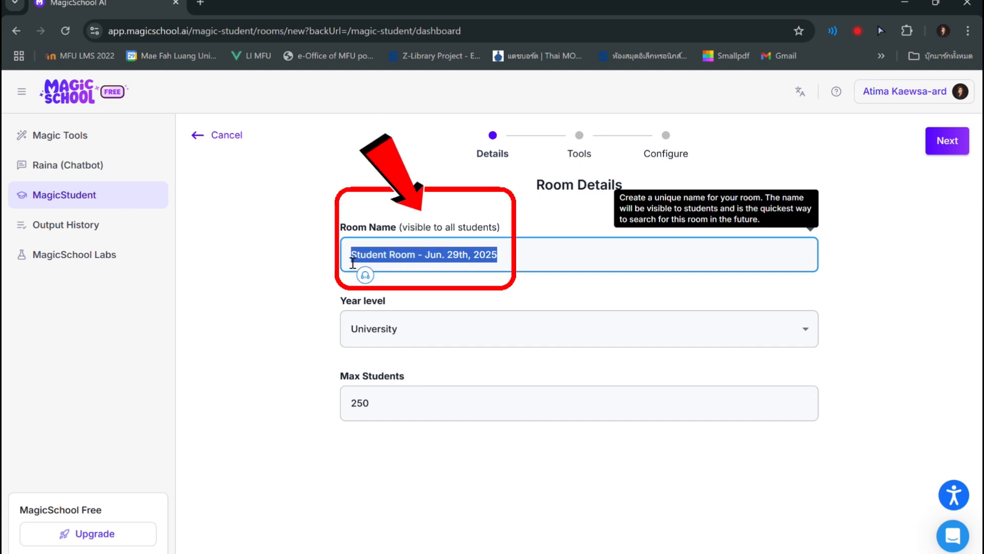
type("s")
key("BackSpace")
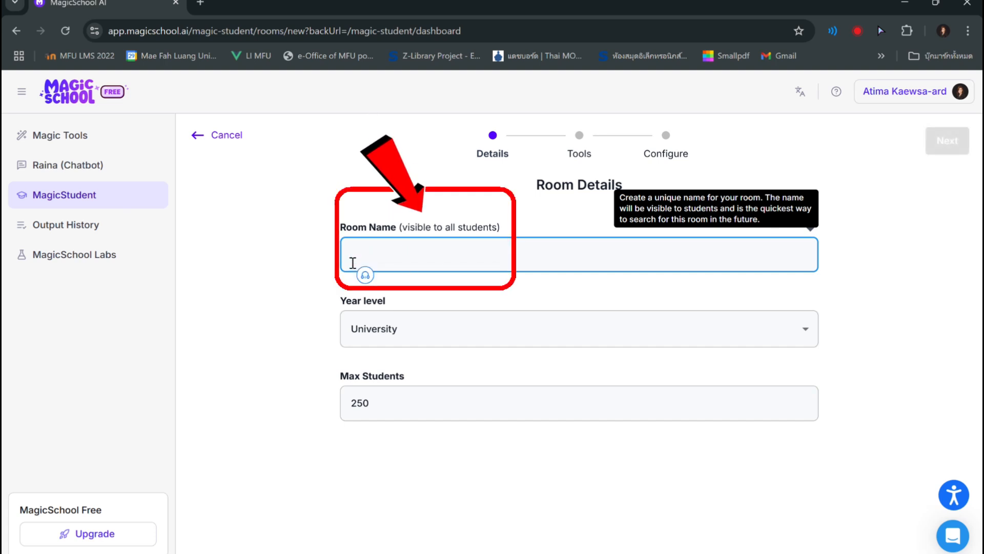
type("ห้องฝึก")
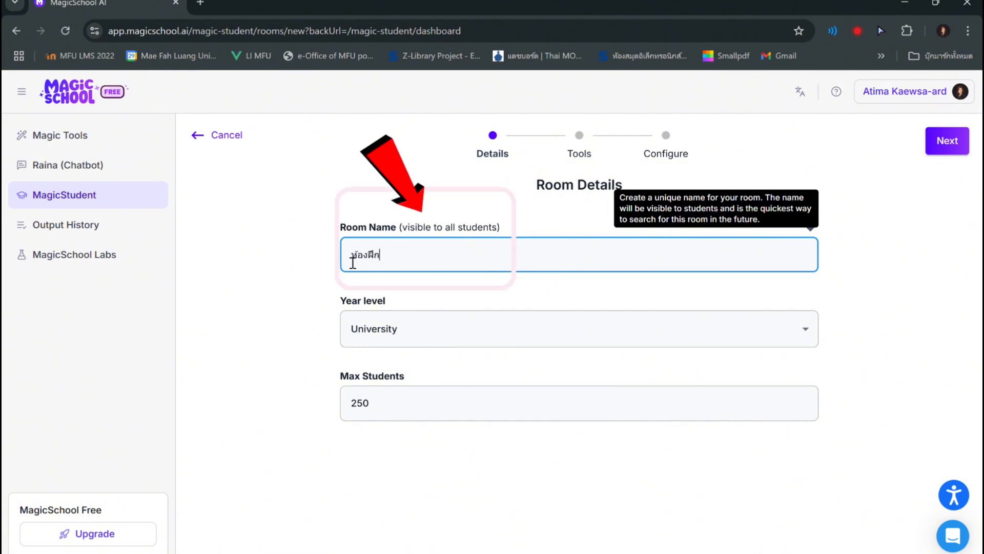
type("เขียนกับครูเอ๋")
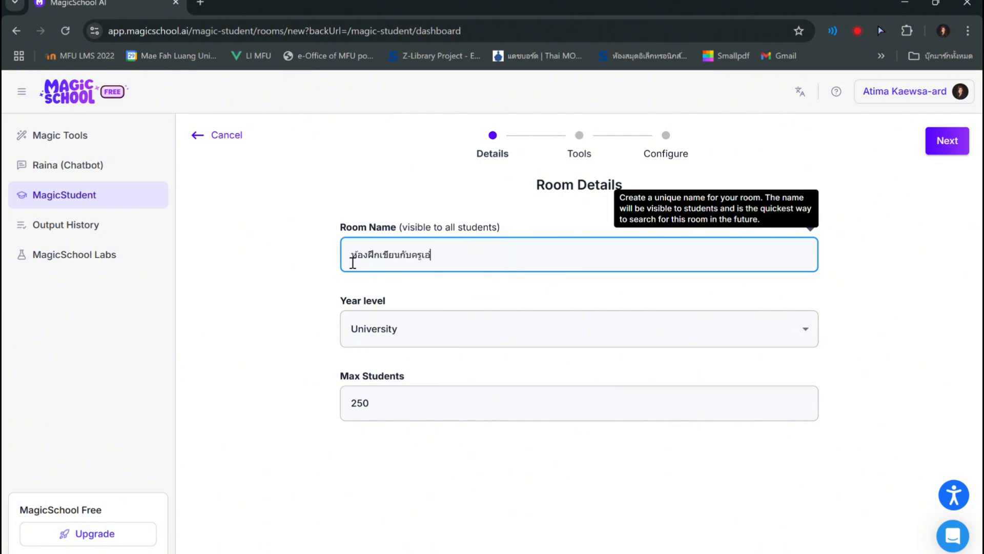
Select University as the year level and continue to tool selection with a maximum of 250 students
left_click(428, 340)
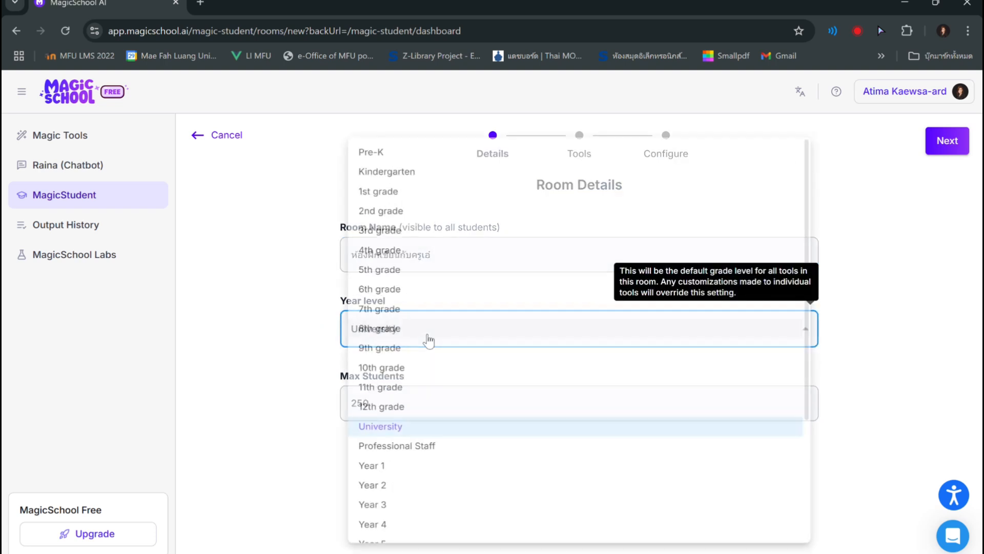
left_click(420, 435)
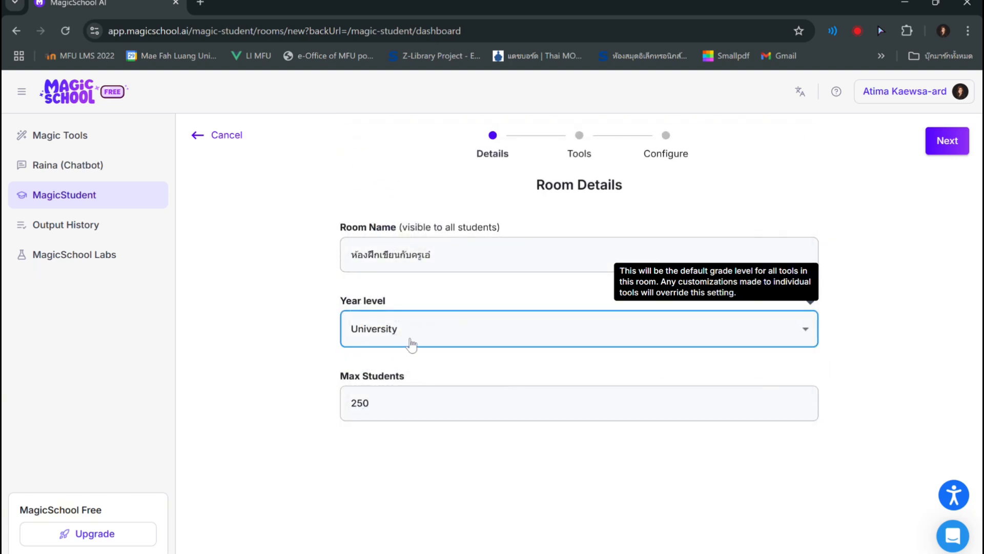
left_click(805, 329)
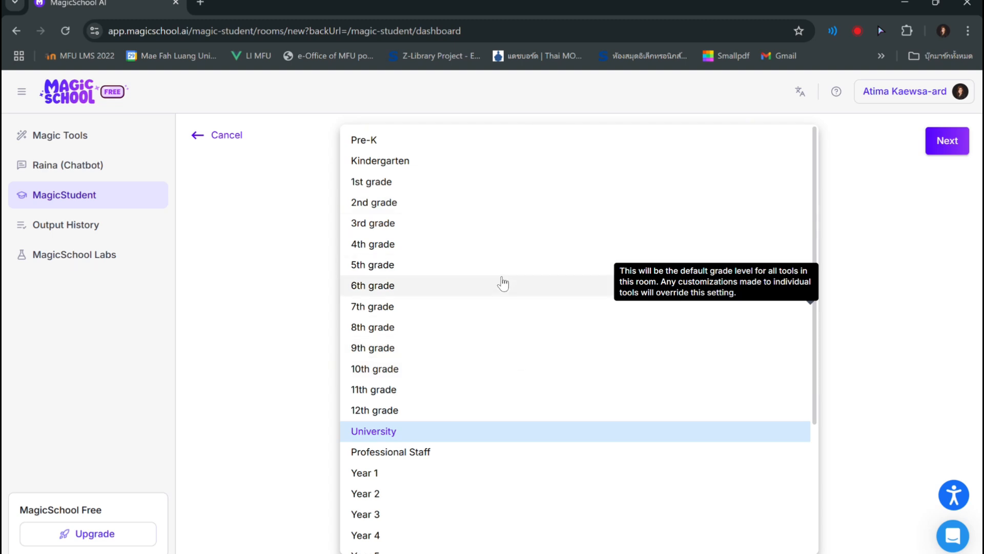
left_click(263, 286)
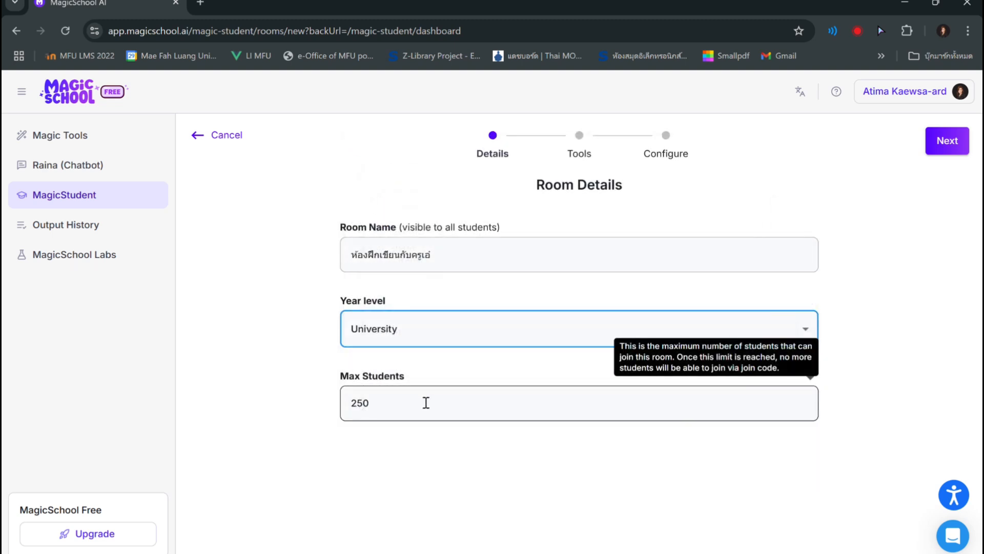
left_click_drag(370, 403, 350, 404)
left_click(402, 408)
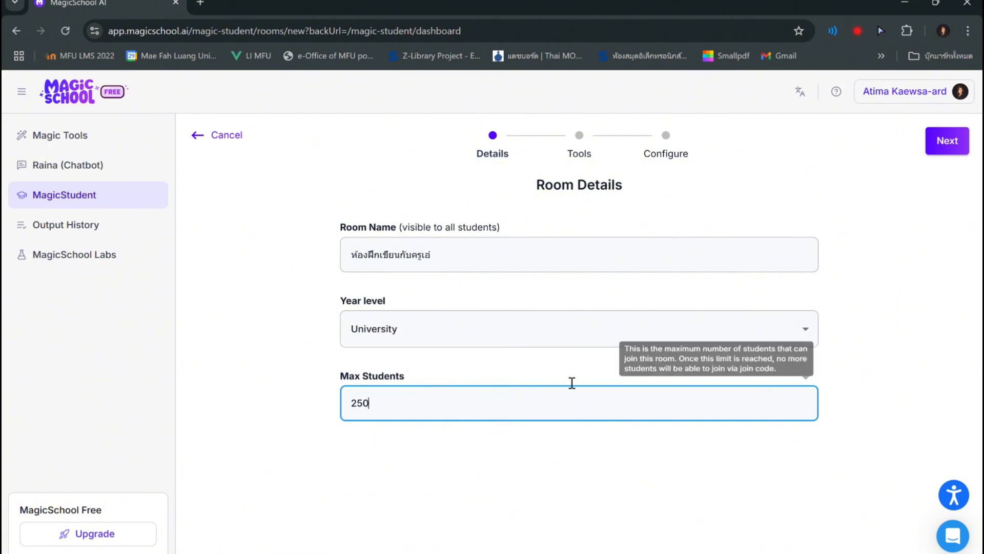
left_click(950, 143)
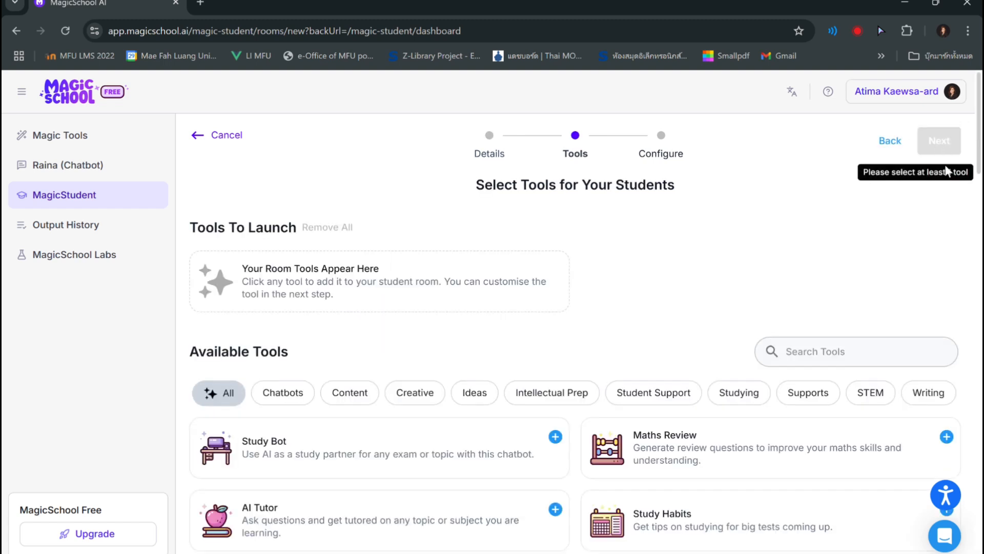
Search the available student tools for "writing" and add Writing Feedback to the room
scroll(706, 312, "down", 3)
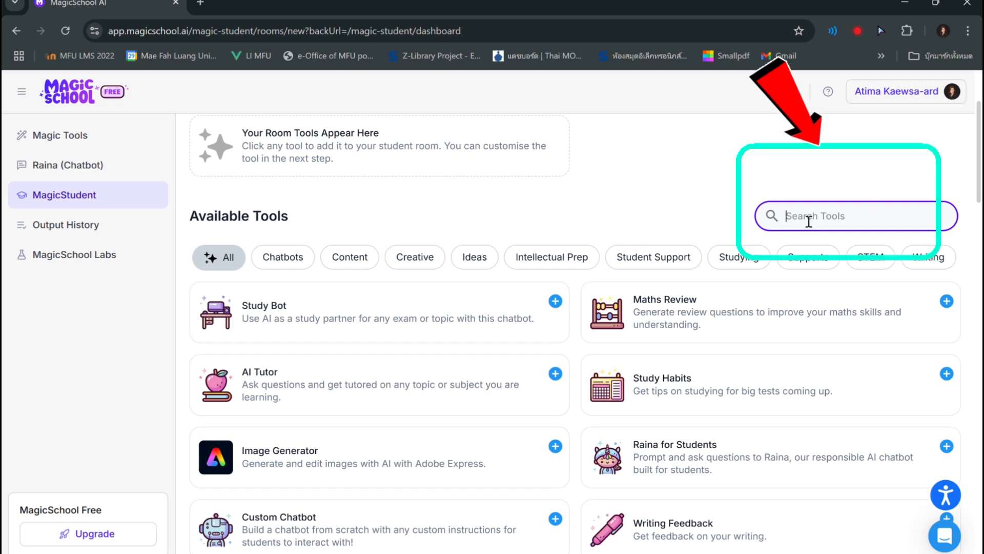
type("ไ")
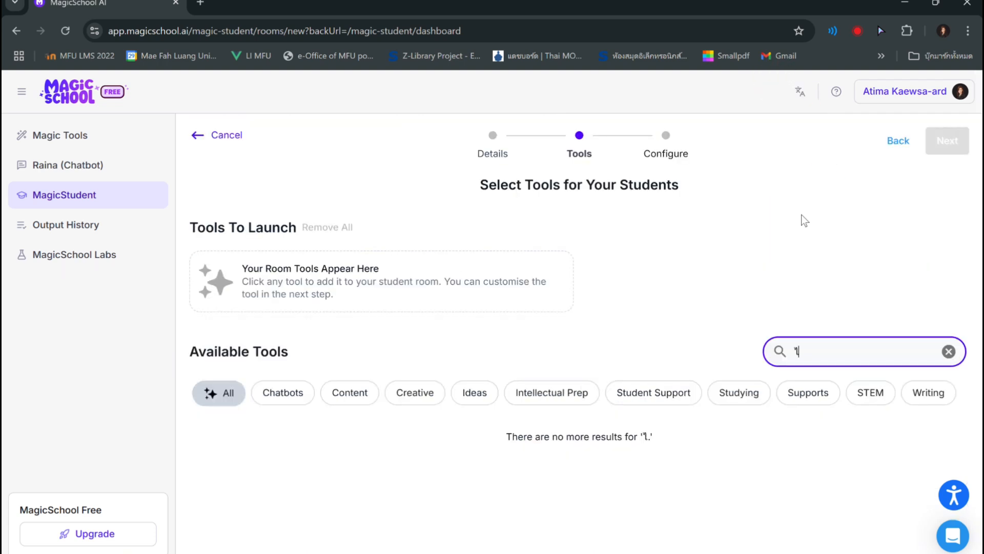
key("BackSpace")
type("writi")
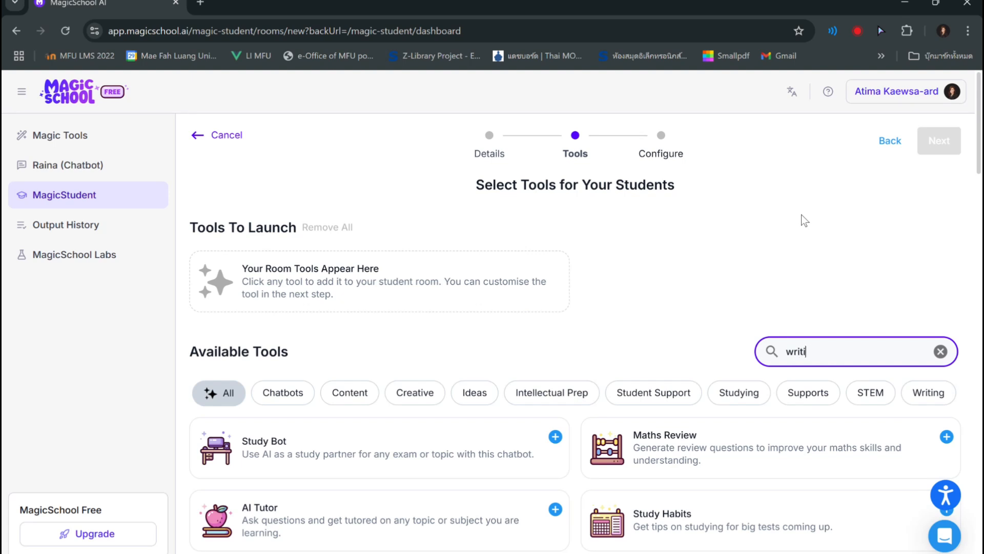
type("ng")
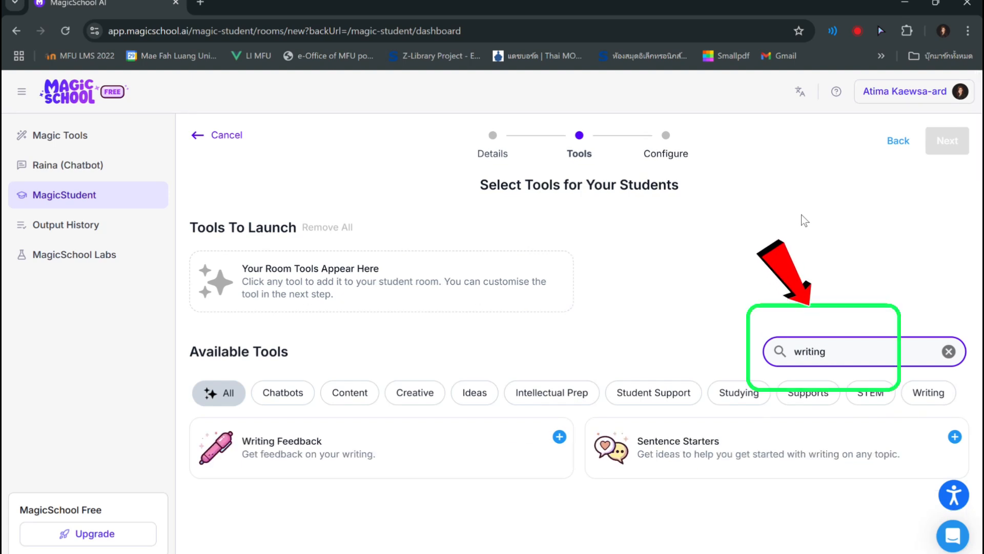
mouse_move(358, 465)
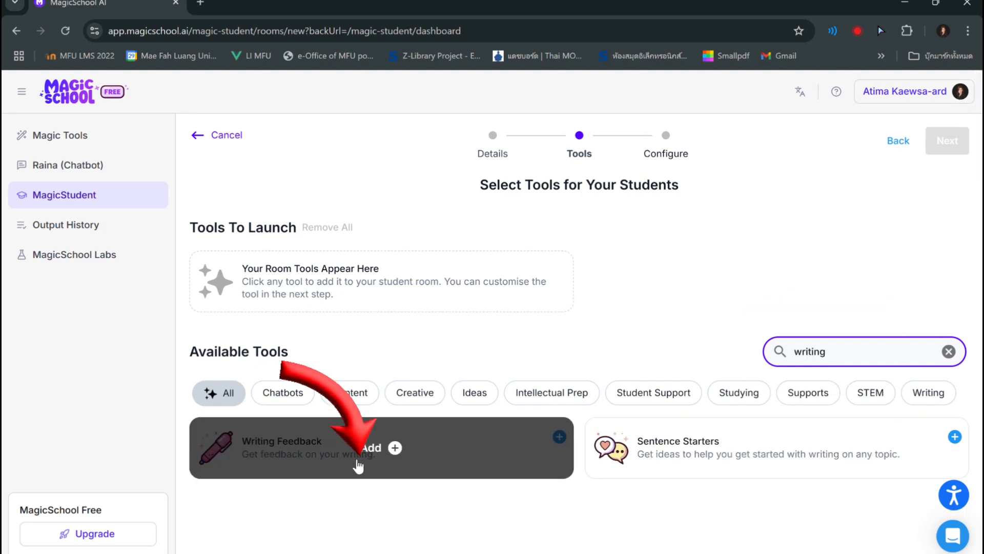
left_click(377, 454)
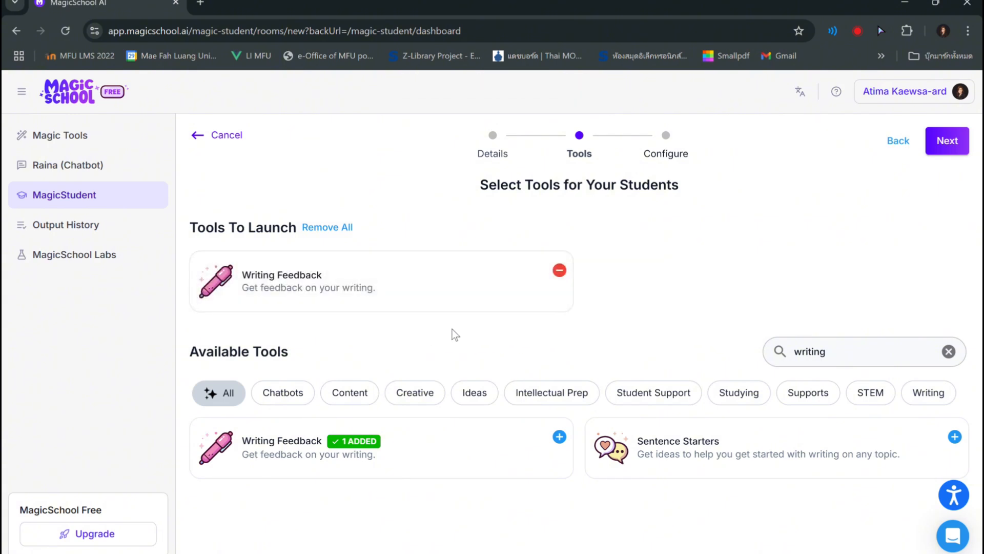
Proceed to the Configure stage and open the Writing Feedback tool for customisation
mouse_move(398, 268)
left_click(946, 148)
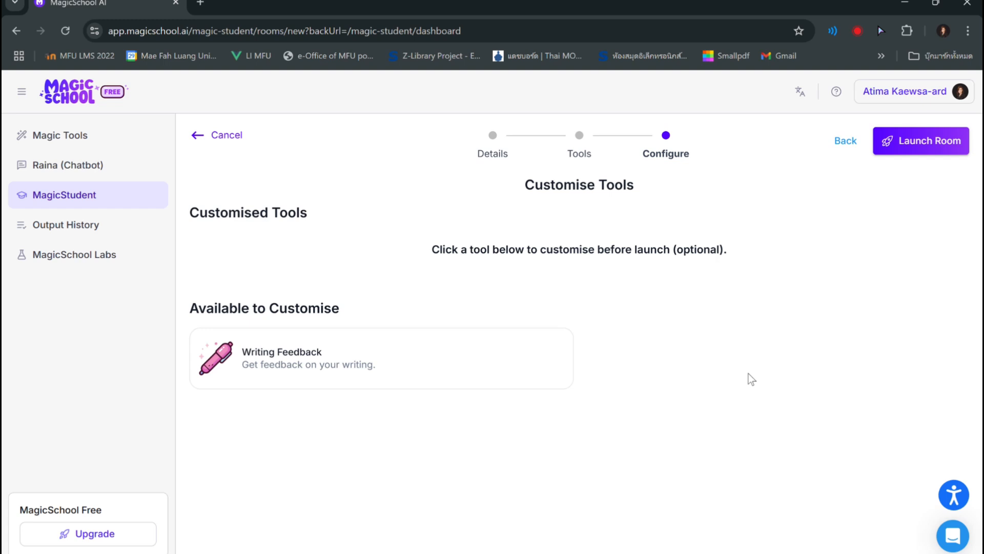
left_click(357, 367)
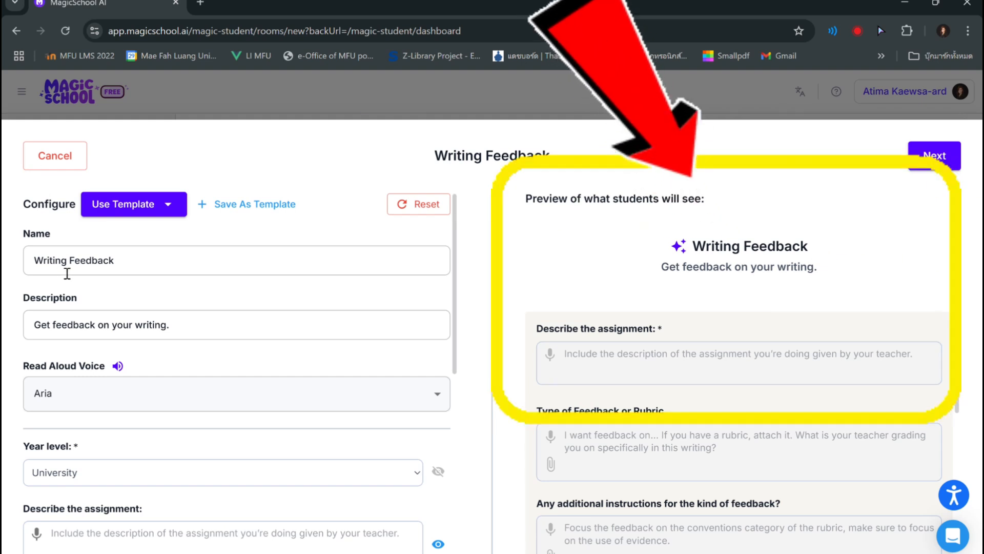
Rename the Writing Feedback tool as "Tono Writing Helper" and check its title in the student preview
left_click_drag(135, 275, 106, 271)
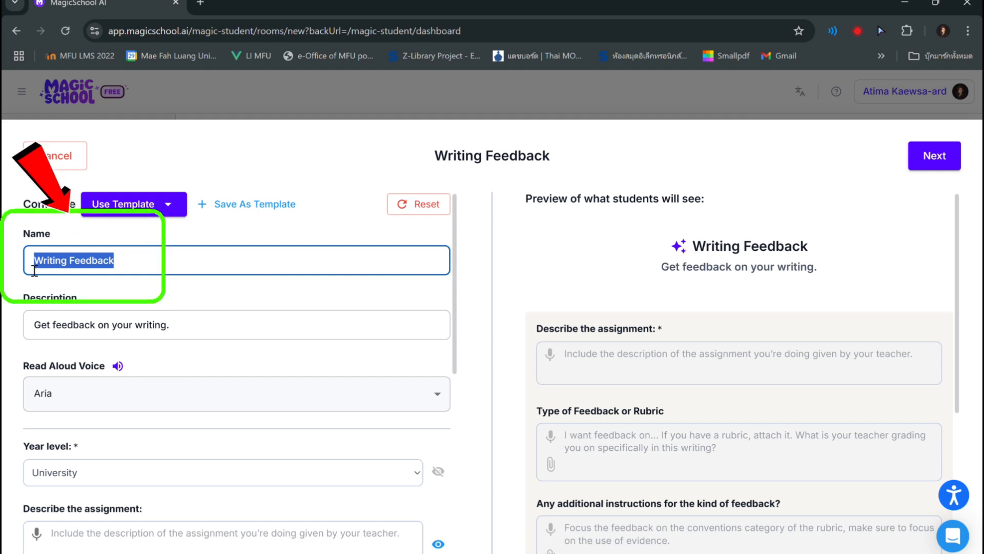
type("A")
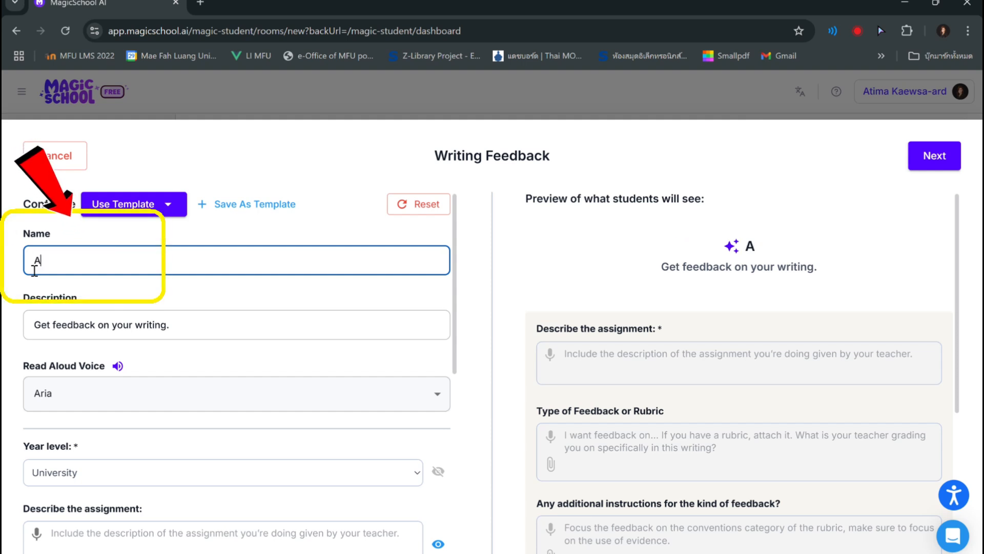
type("I W")
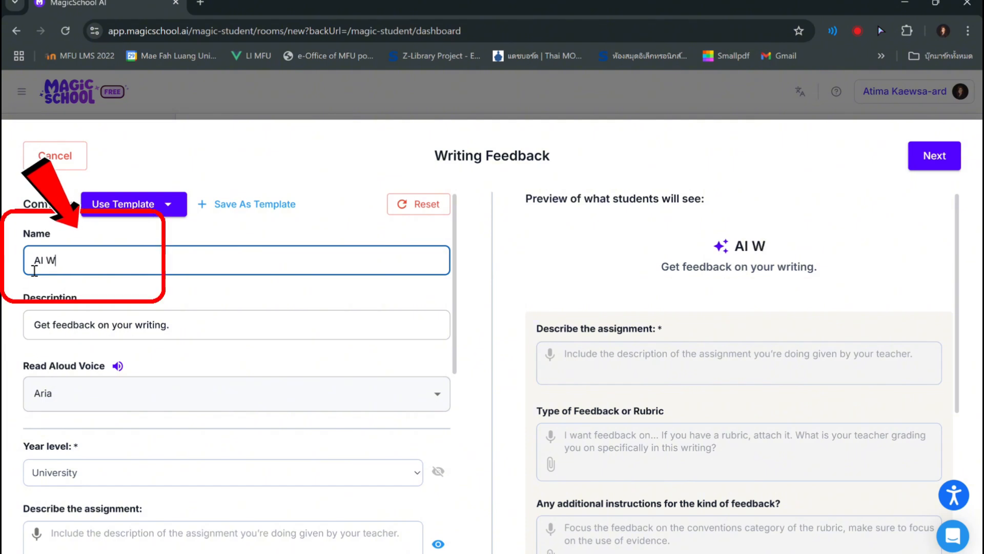
type("riting Helper")
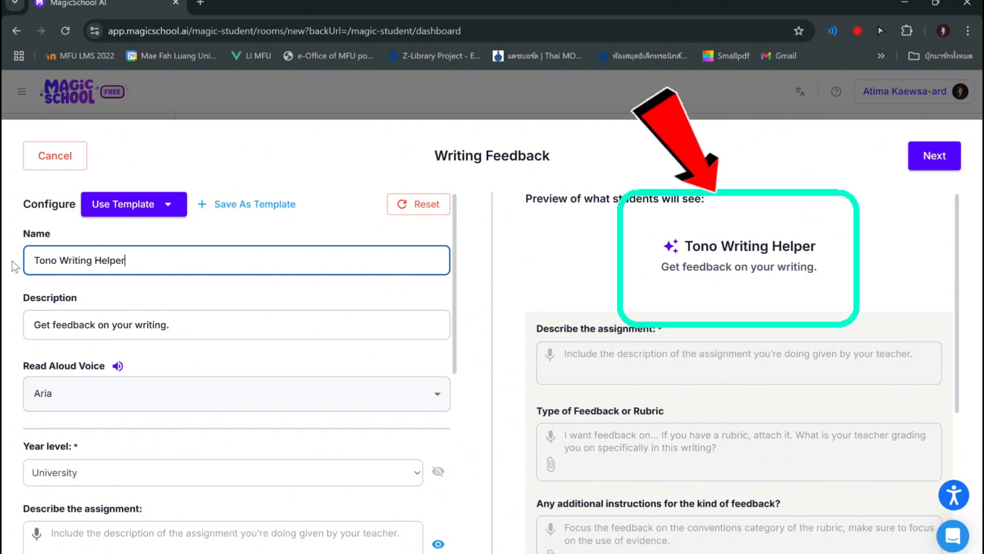
mouse_move(784, 250)
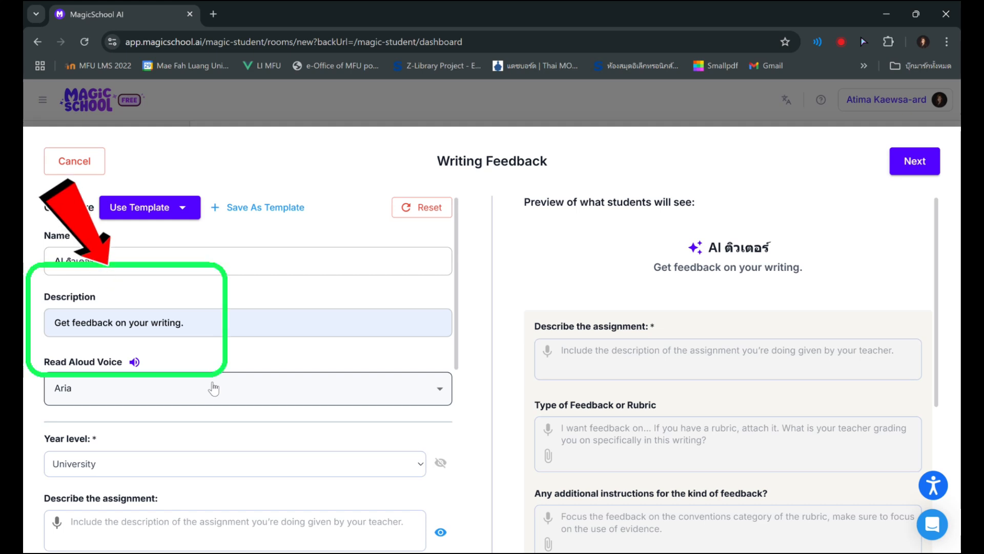
Replace the tool's description with "พูดคุยกับ AI เพื่อพัฒนางานเขียนได้เลย"
left_click(198, 332)
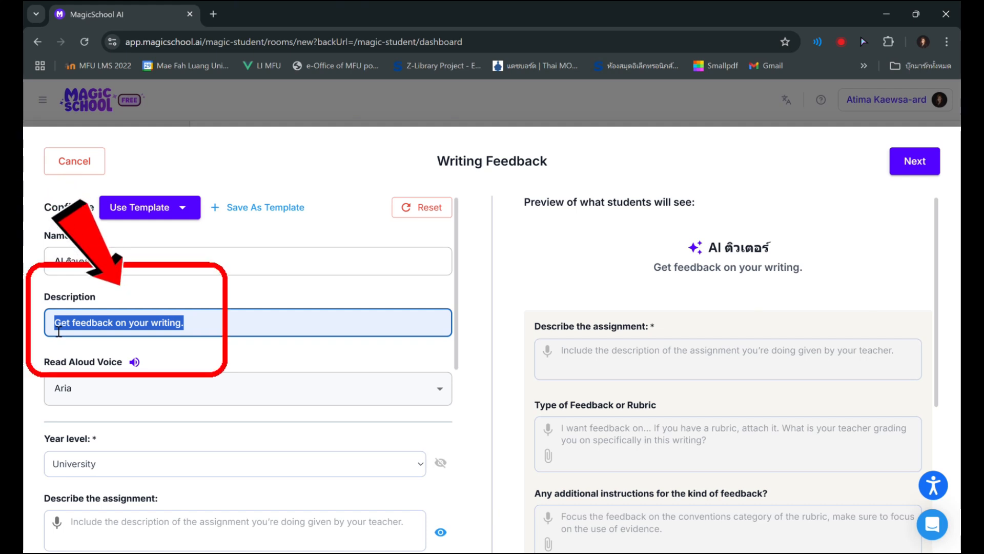
type("8")
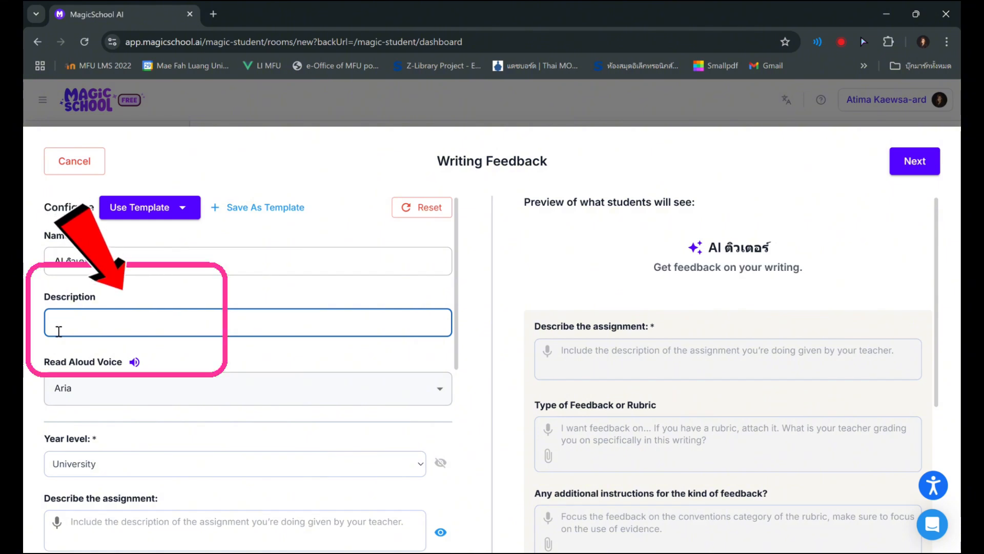
type("ดคุยกับ")
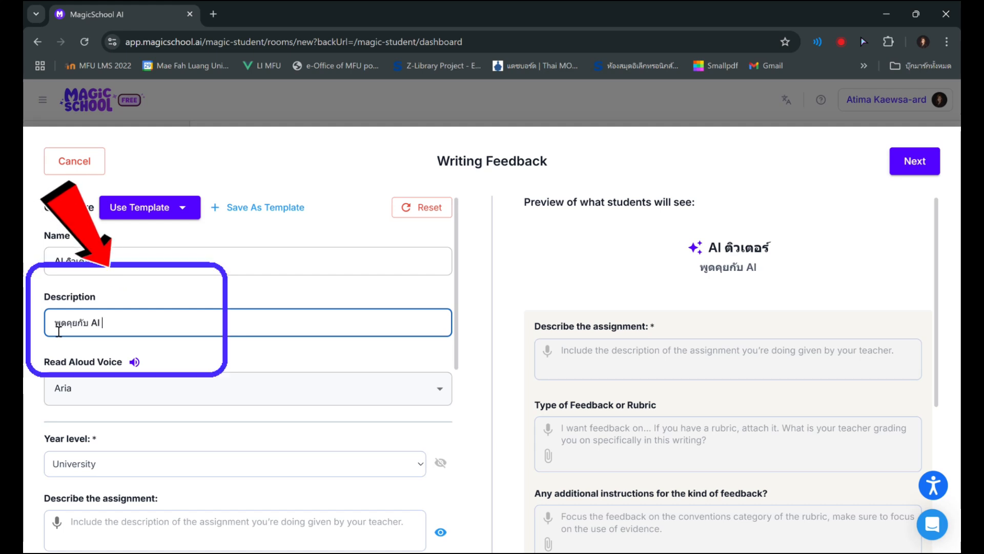
type("AI เพื่อพัฒน")
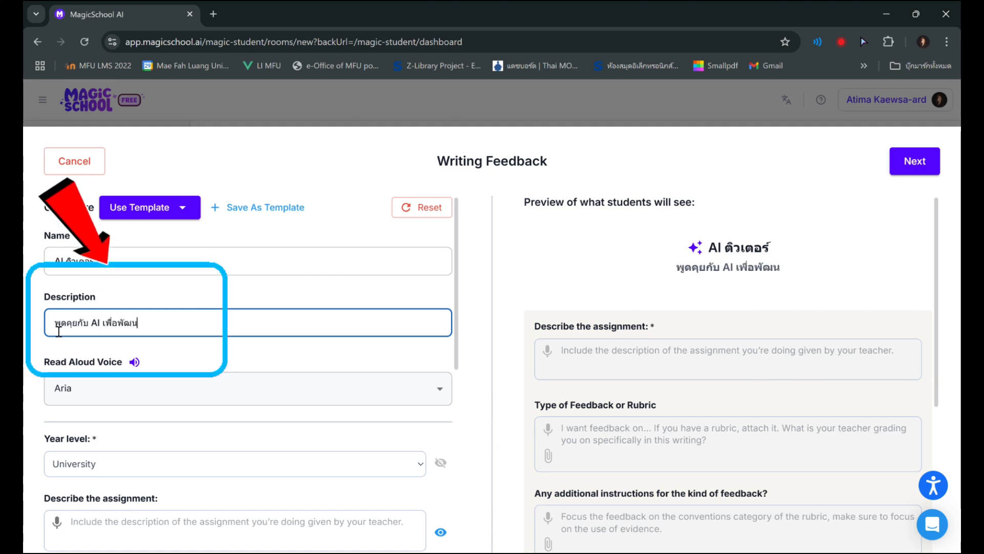
type("างานเขียน")
type("ไเ้")
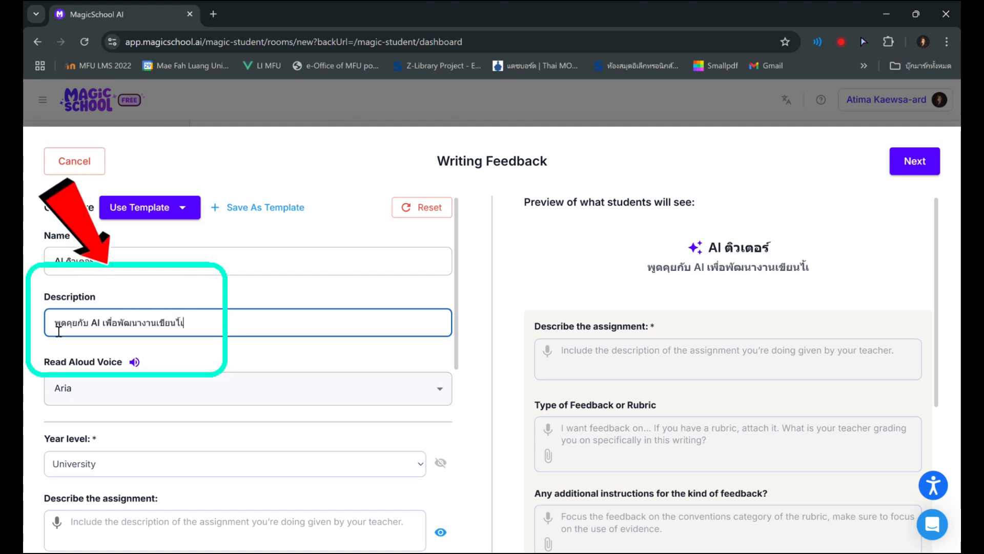
key("BackSpace")
key("BackSpace")
type("ด้เลย")
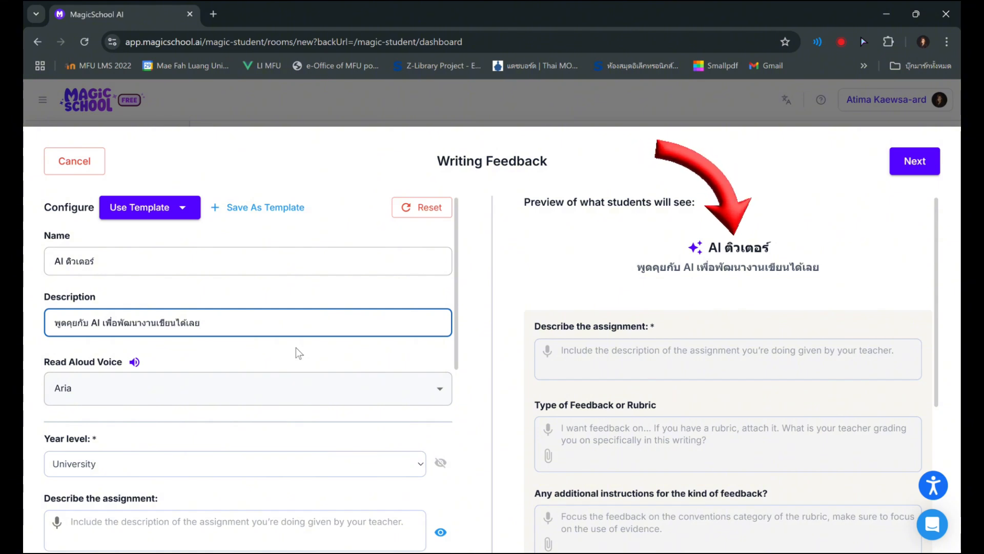
scroll(274, 358, "down", 1)
scroll(281, 365, "down", 1)
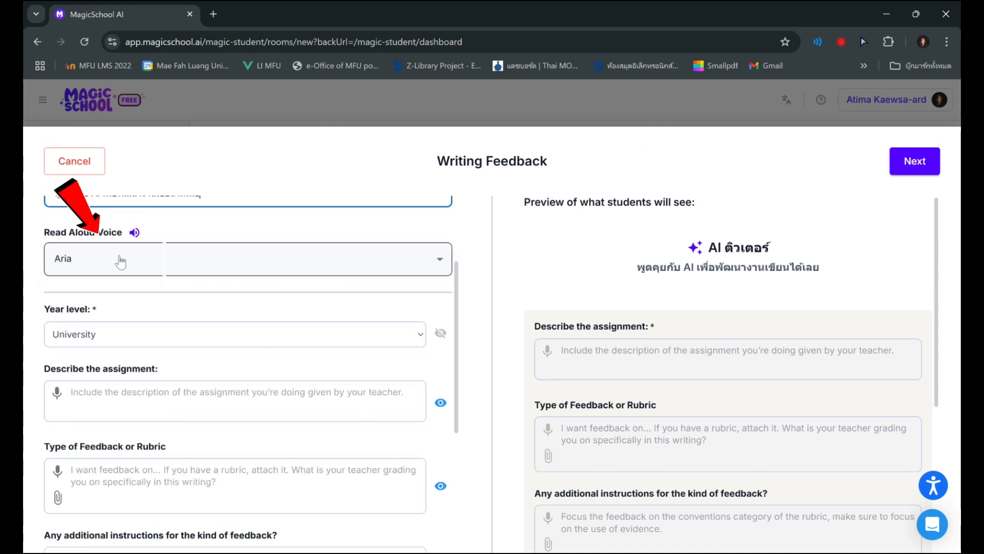
Choose Aria as the tool's Read Aloud Voice
left_click(433, 261)
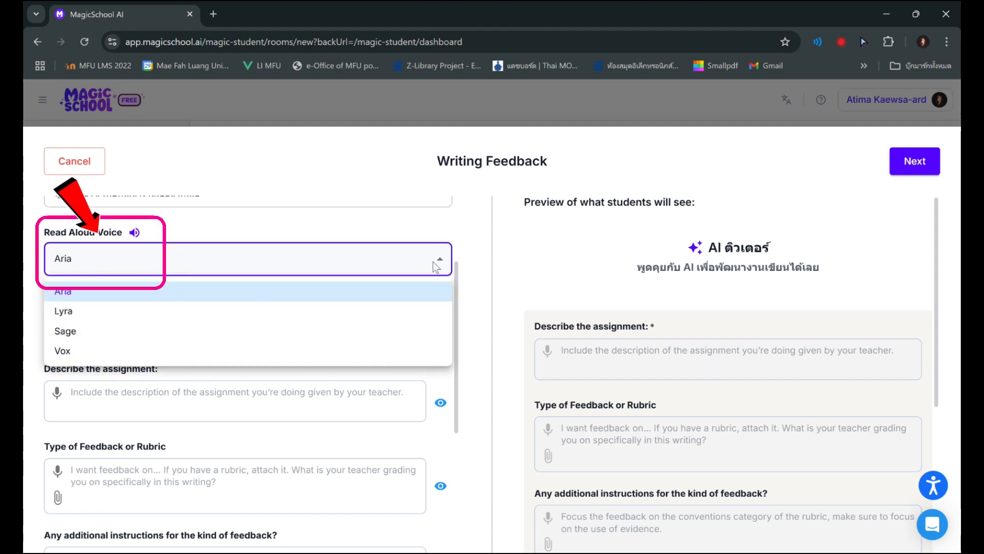
left_click(215, 290)
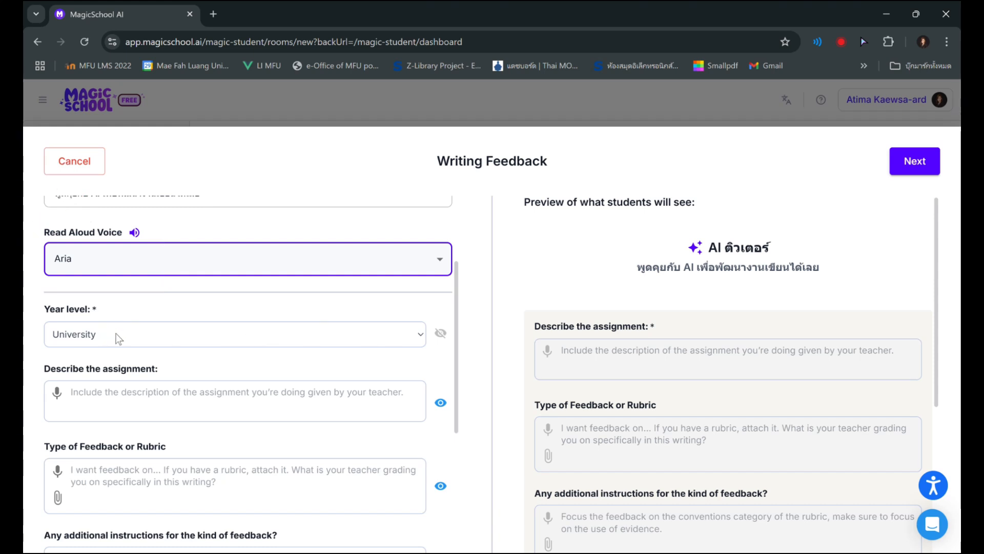
scroll(115, 333, "down", 3)
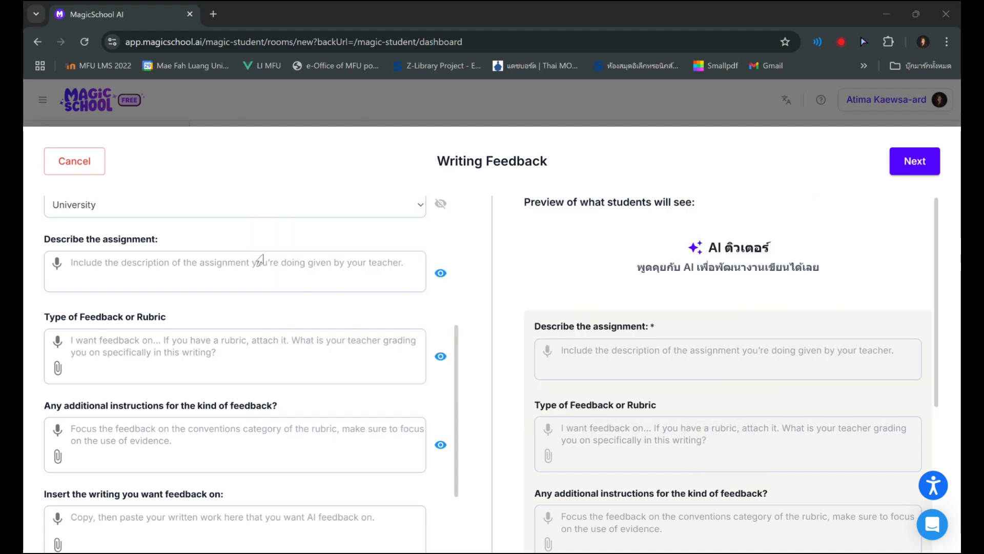
scroll(86, 437, "up", 5)
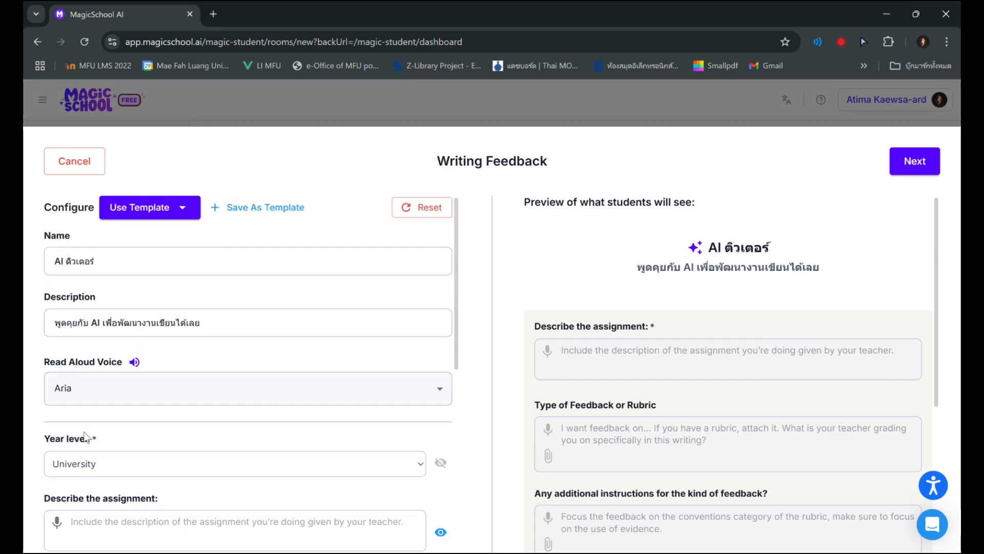
Paste the assignment description asking for a paragraph of about 100–150 words describing a past experience
scroll(83, 463, "down", 3)
left_click(109, 407)
key("ctrl+v")
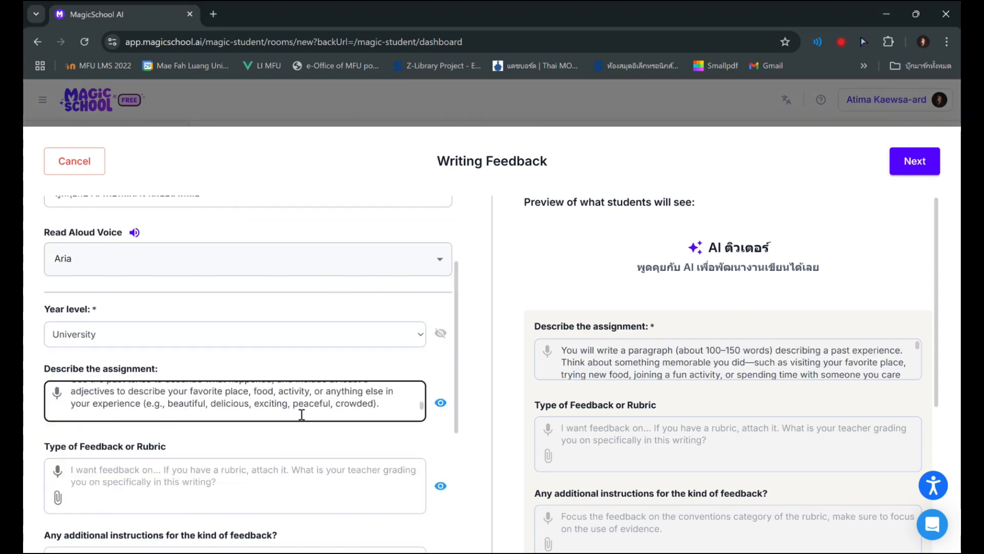
scroll(302, 415, "up", 3)
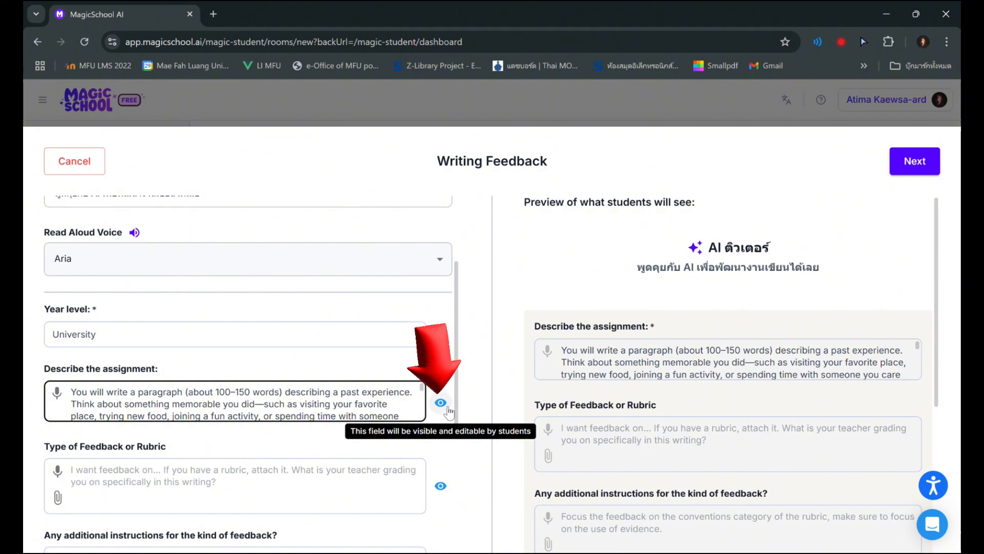
Hide the assignment description from the student preview and restore its visibility
mouse_move(627, 385)
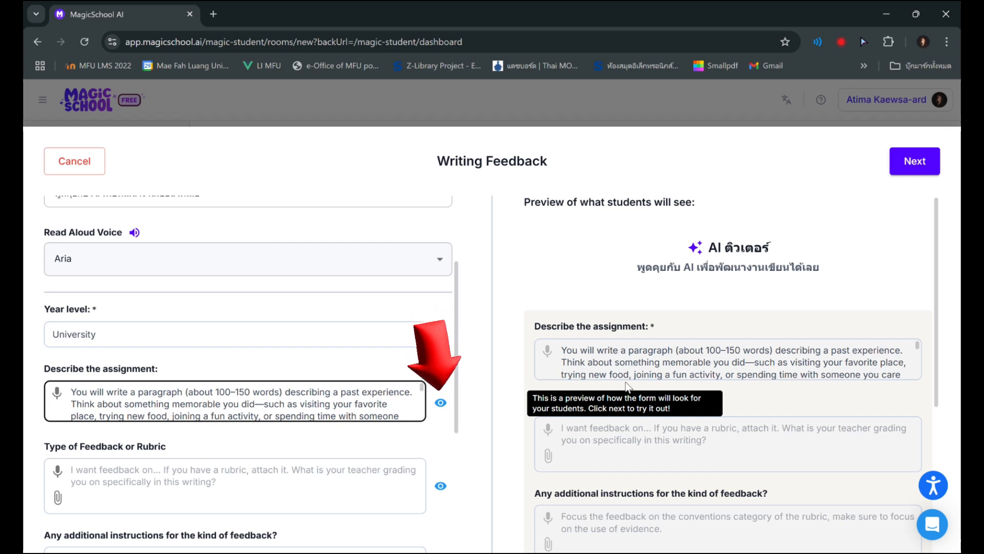
left_click(440, 402)
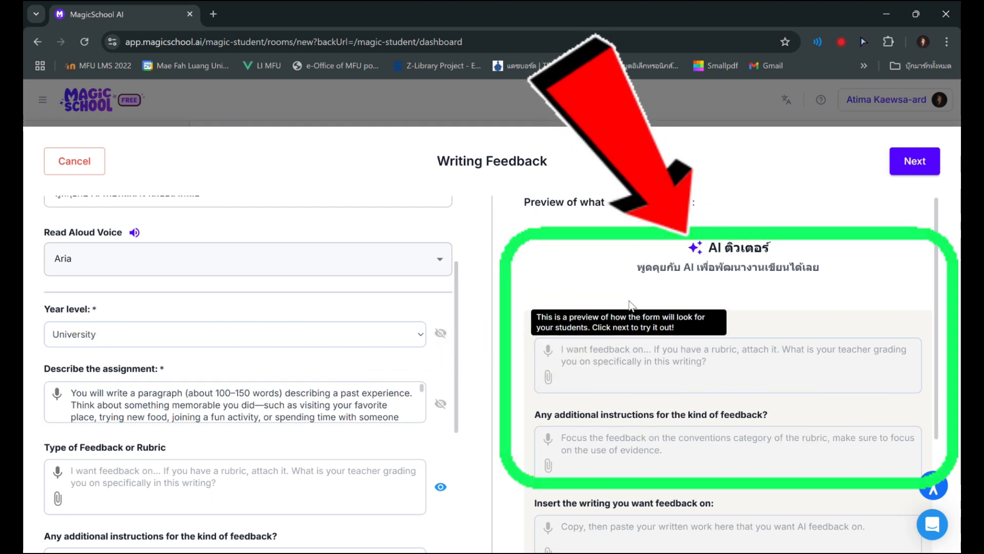
left_click(441, 403)
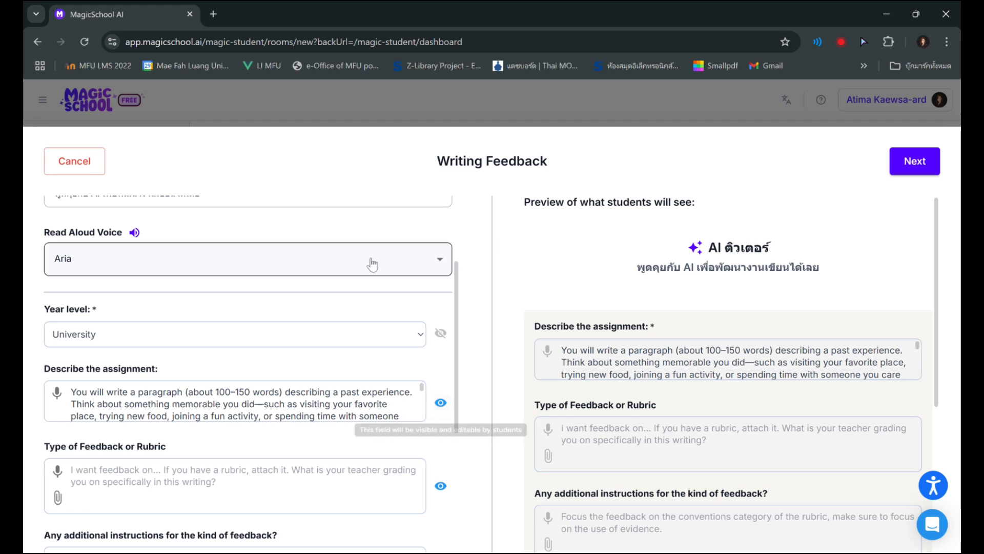
Paste the prepared scoring rubric, from Content & Organization to Word Count, into Type of Feedback or Rubric
scroll(464, 376, "down", 2)
scroll(456, 385, "down", 1)
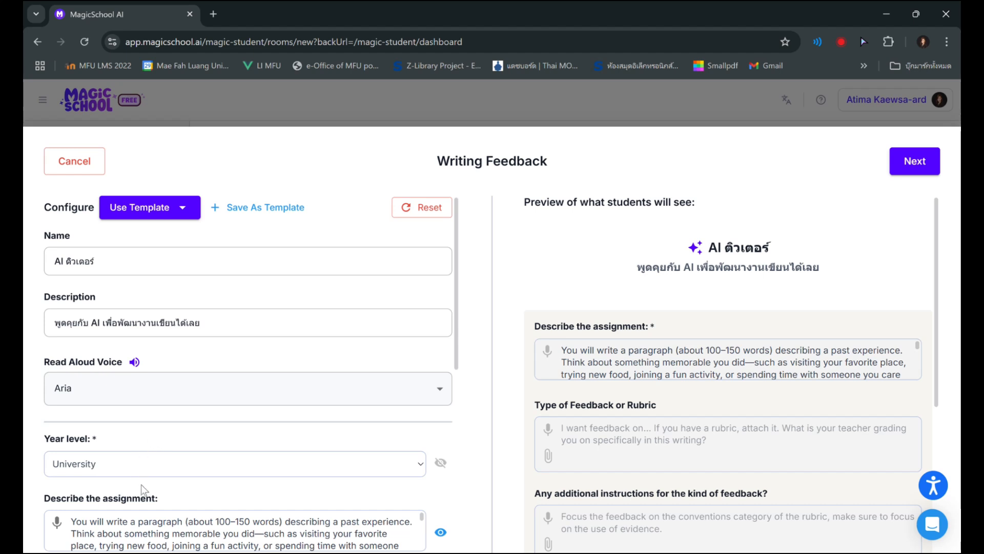
scroll(141, 484, "down", 6)
left_click(140, 290)
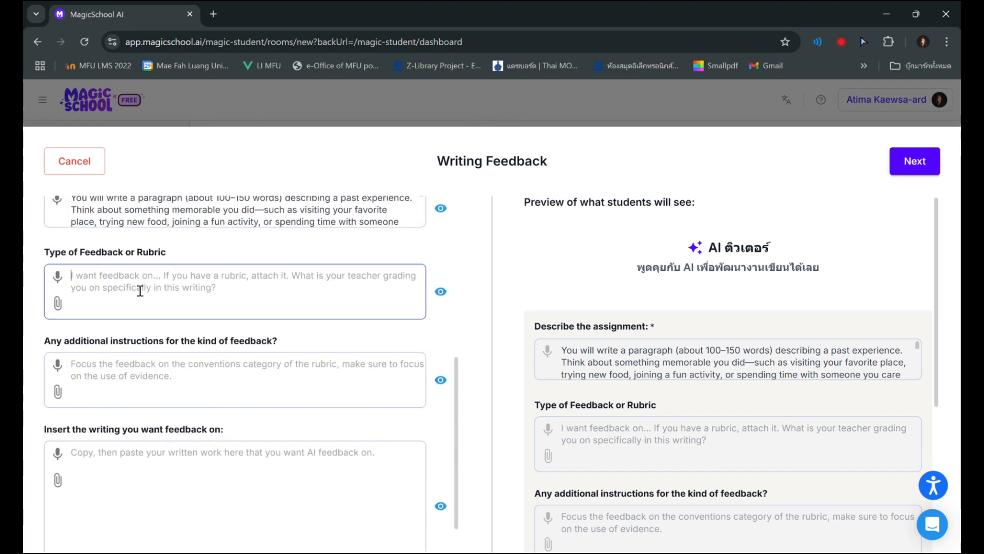
key("ctrl+v")
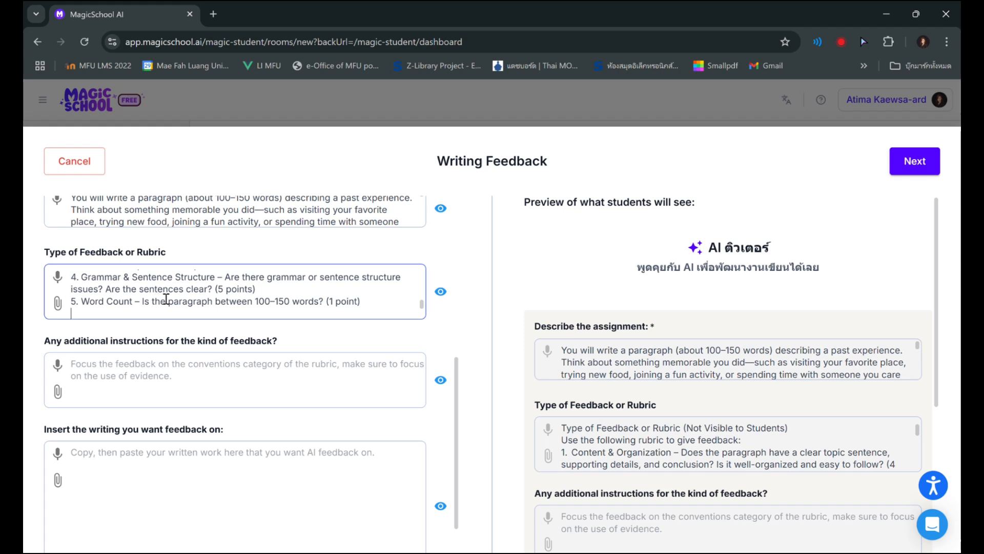
Delete the heading line "Type of Feedback or Rubric (Not Visible to Students)" from the pasted rubric
scroll(166, 299, "up", 6)
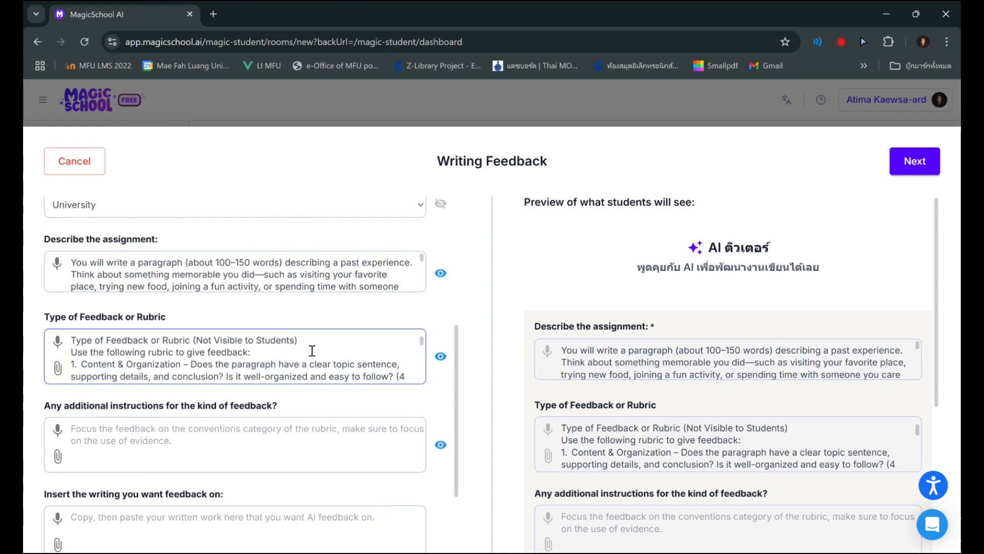
left_click_drag(220, 349, 71, 340)
key("Delete")
key("Delete")
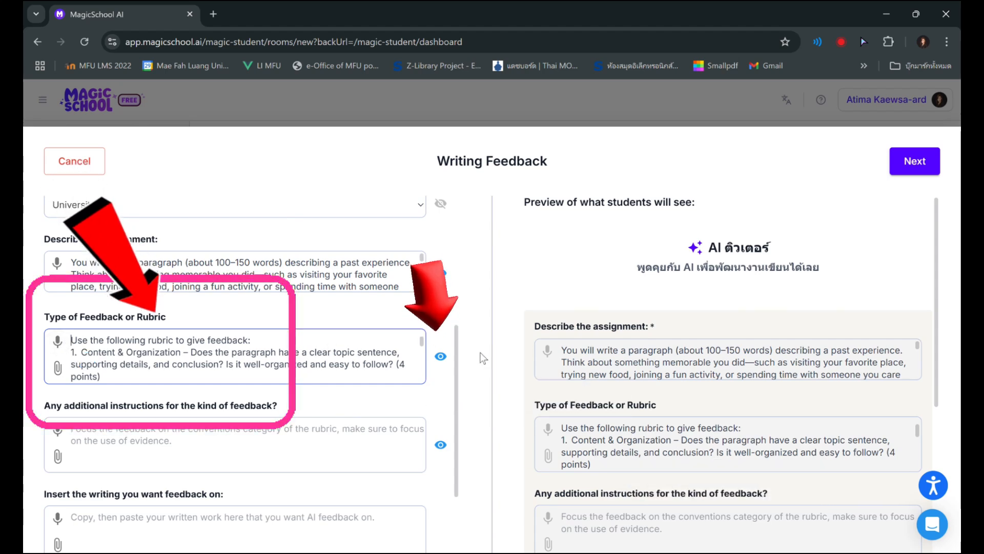
Set the Type of Feedback or Rubric field to be hidden from students but still used by the tool
left_click(446, 358)
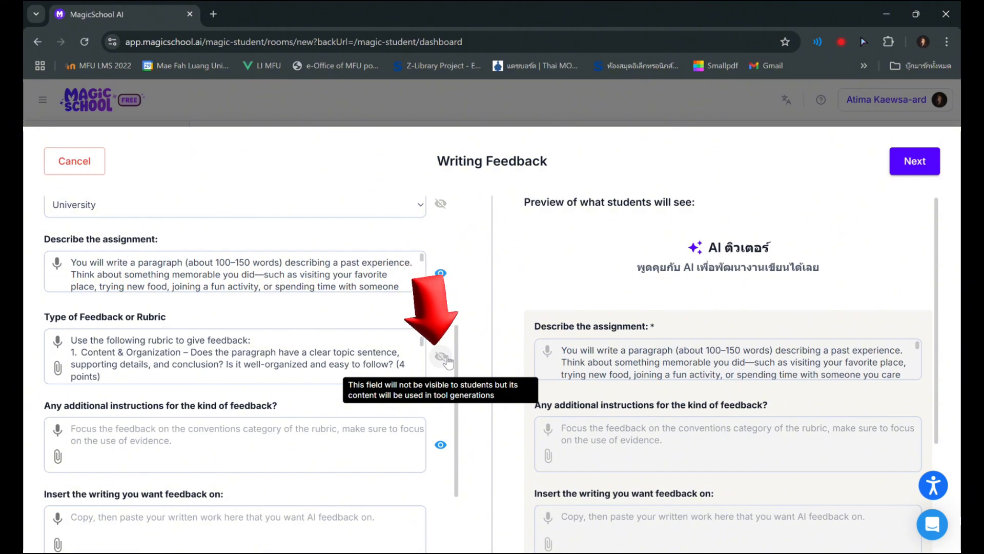
left_click(441, 357)
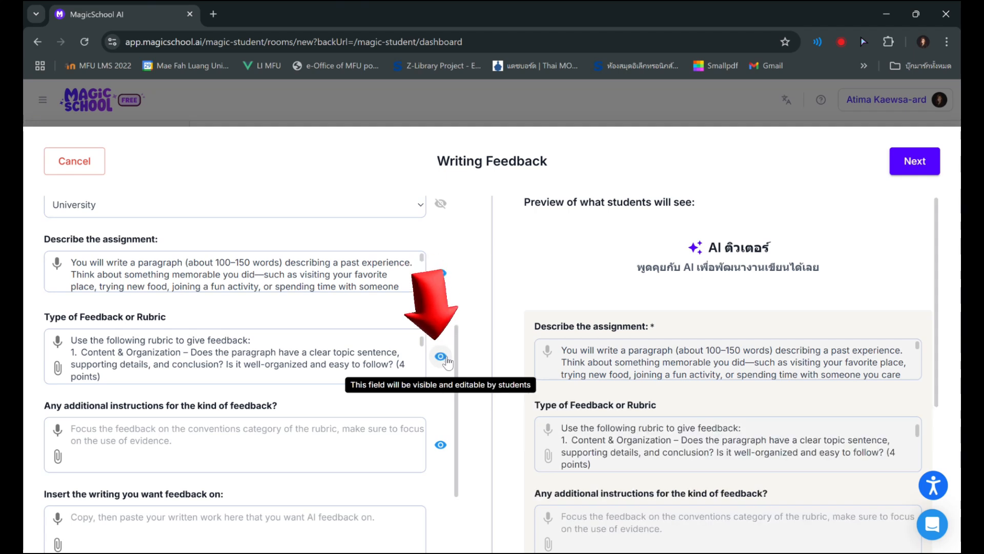
left_click(442, 358)
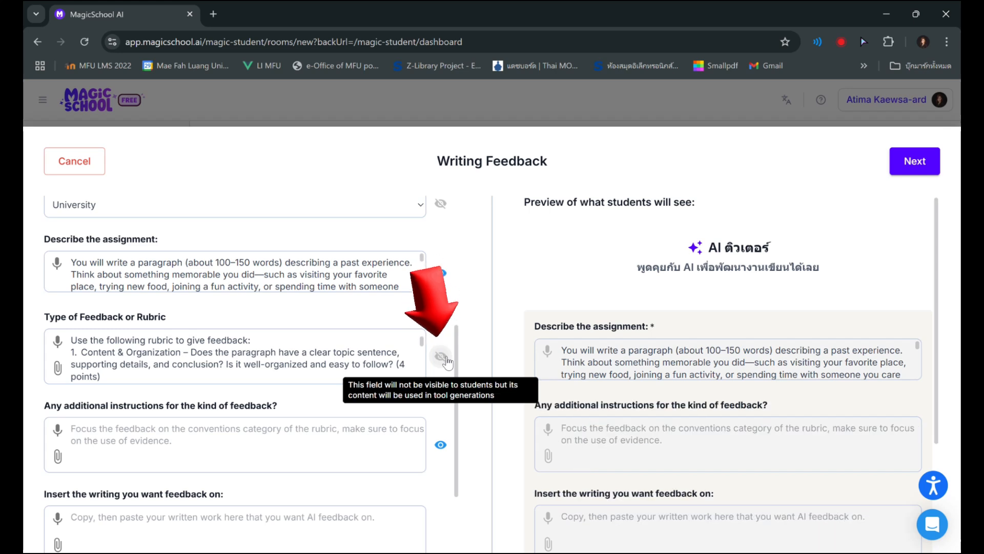
Upload the Sample_Paragraph writing Word document from the computer as an attachment to the Type of Feedback or Rubric field
left_click(59, 370)
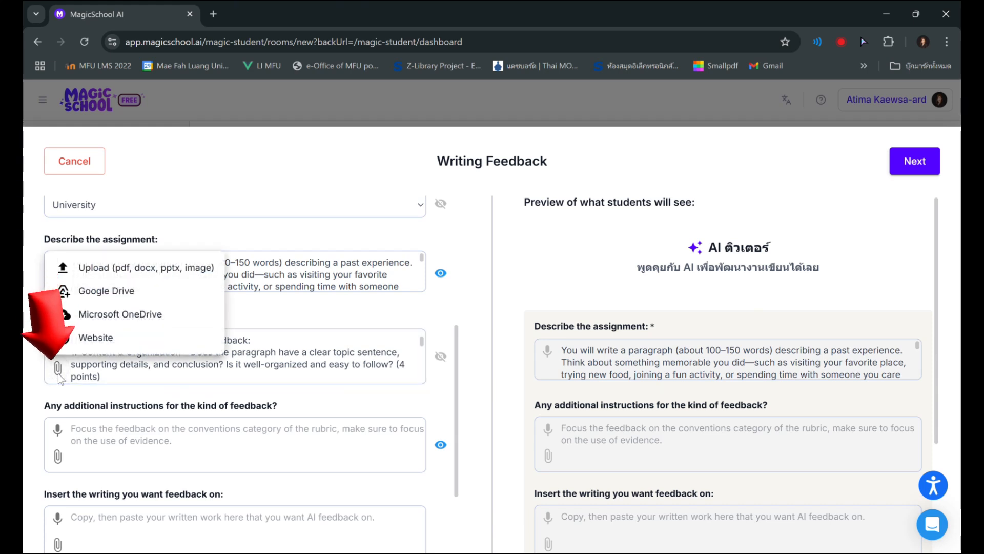
left_click(142, 268)
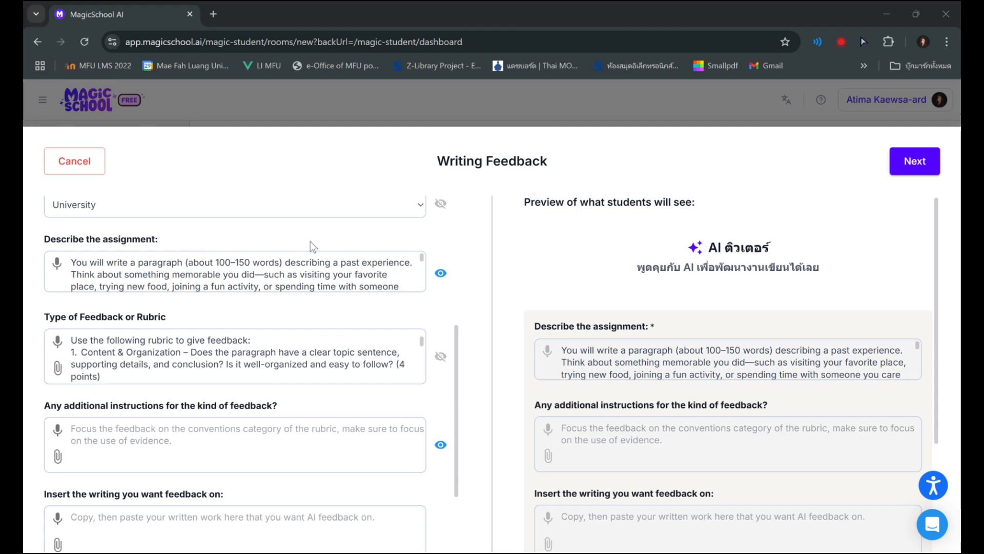
left_click(629, 334)
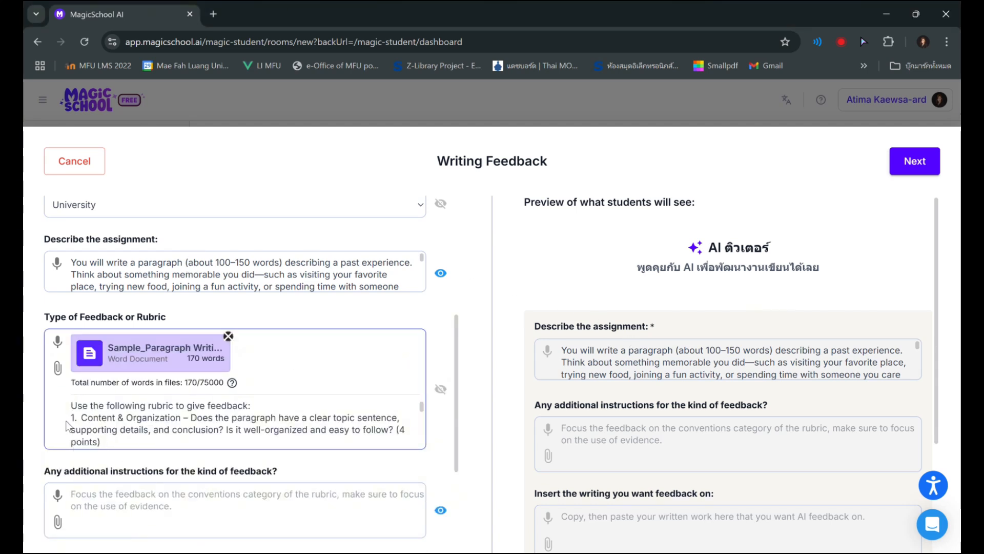
Save the current tool configuration as a template named "paragraph rubric"
scroll(167, 368, "up", 2)
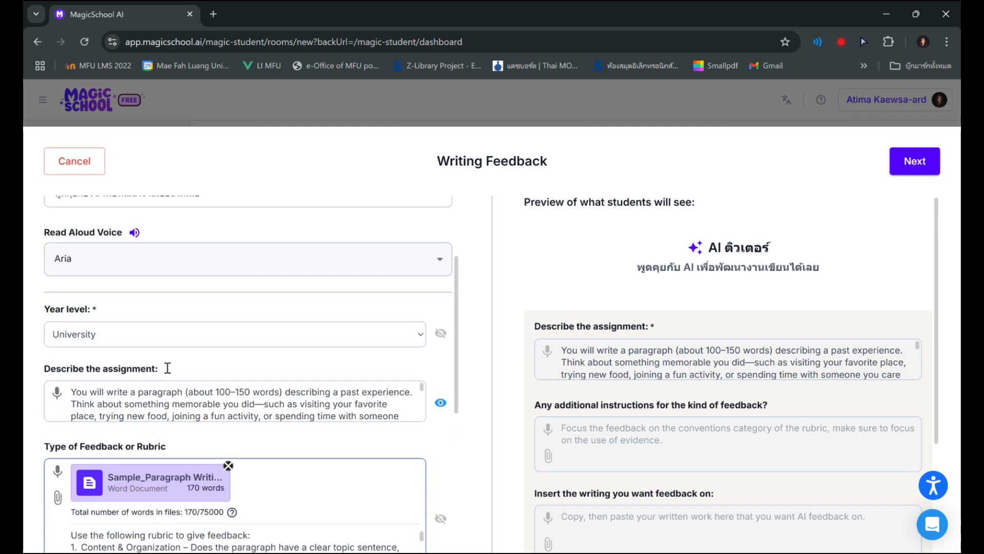
scroll(166, 366, "up", 2)
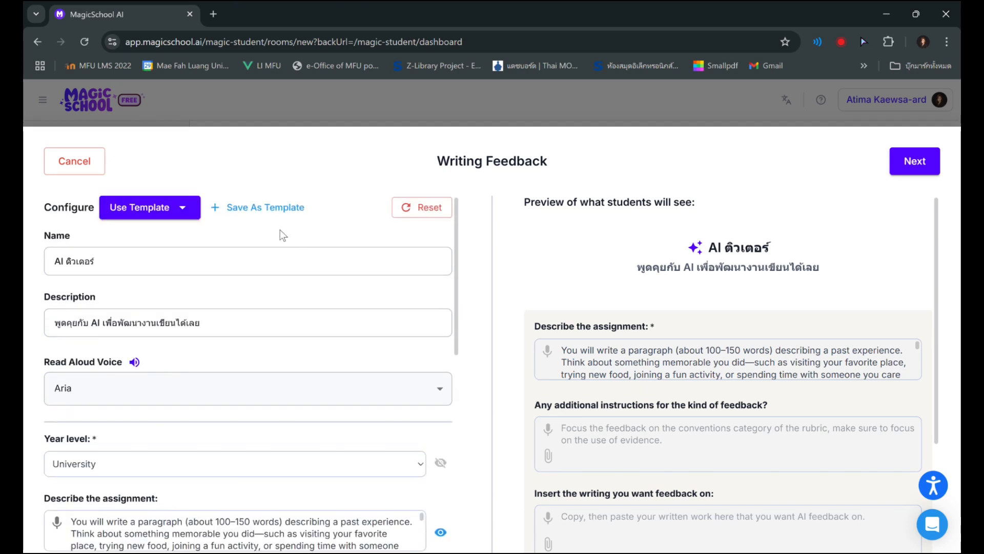
left_click(266, 218)
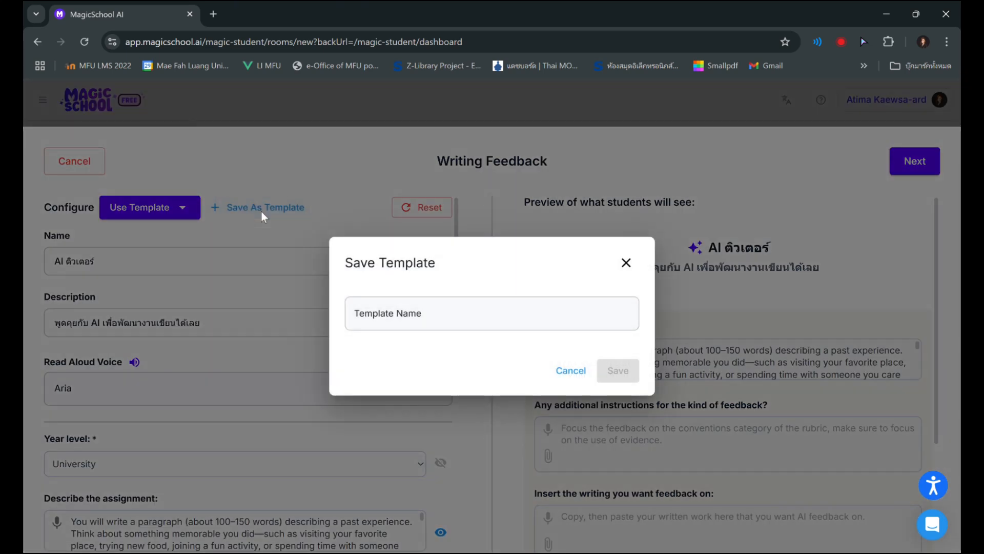
left_click(339, 326)
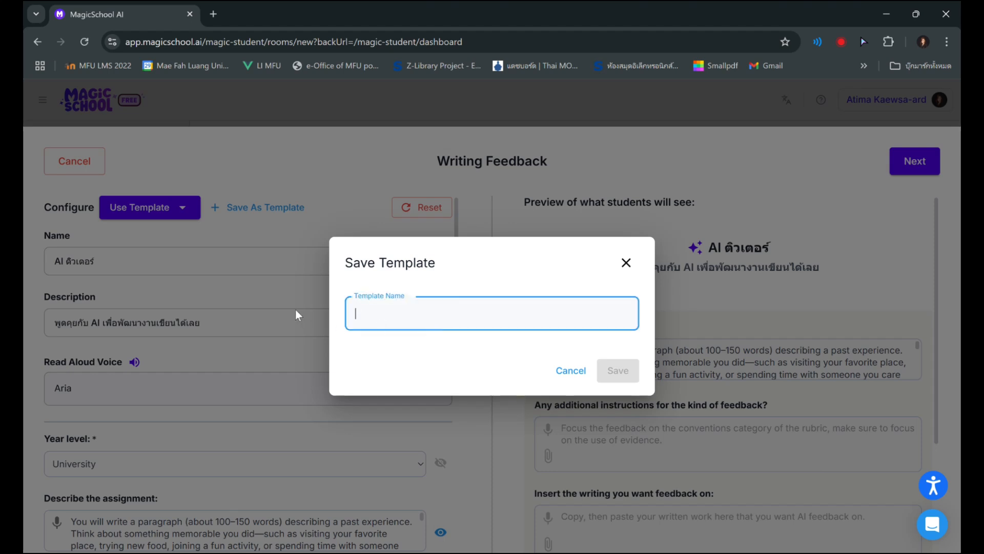
type("paragraph rubric")
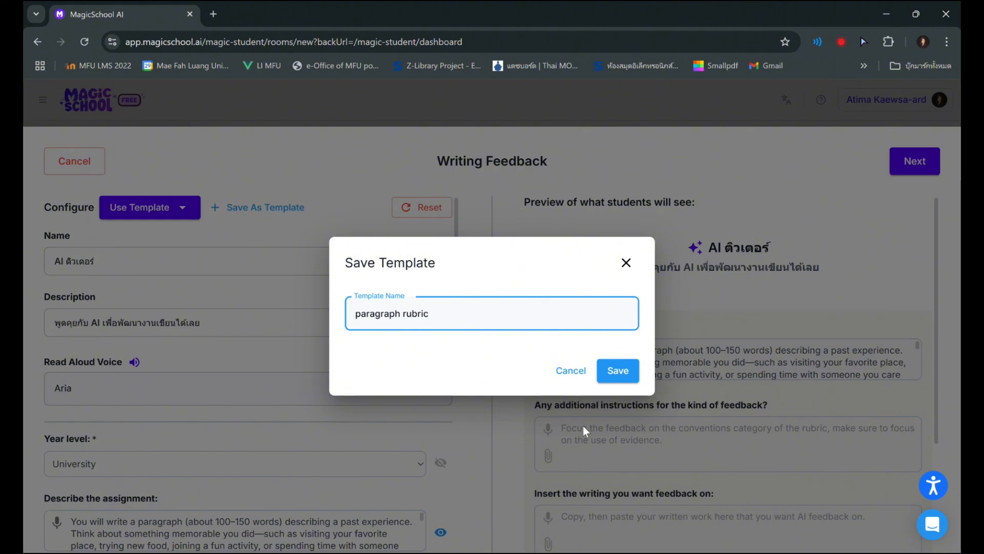
left_click(618, 370)
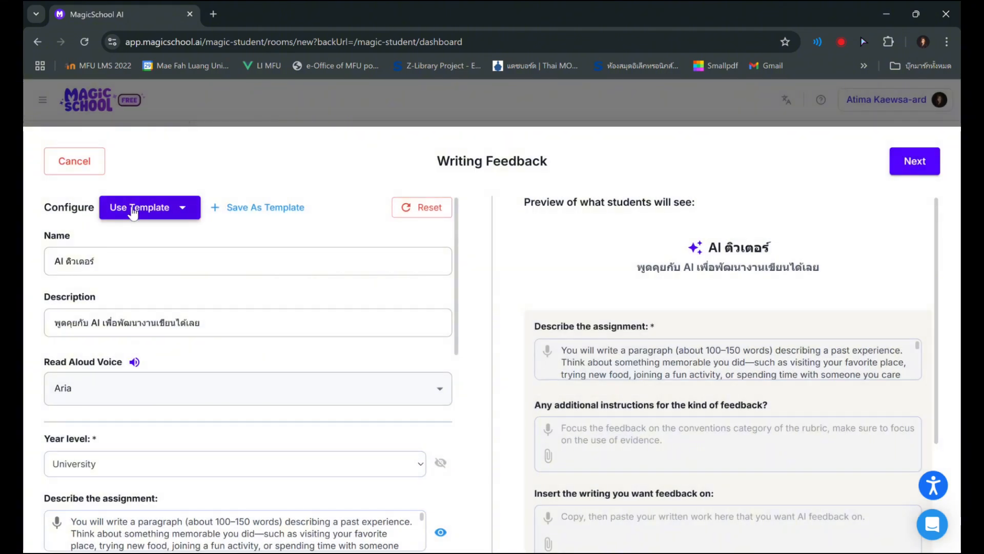
Check the list of saved templates and review the rubric text and its attached document
left_click(180, 210)
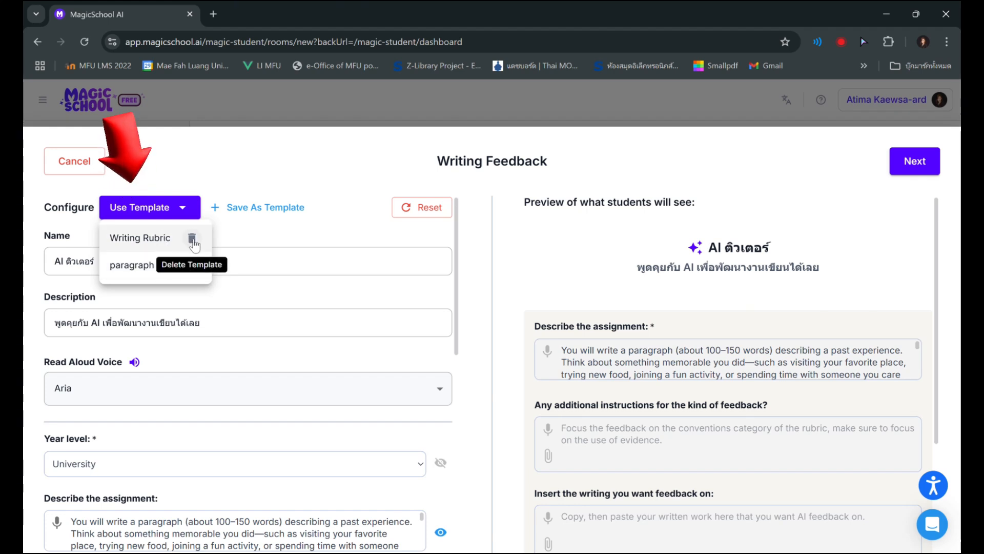
left_click(286, 229)
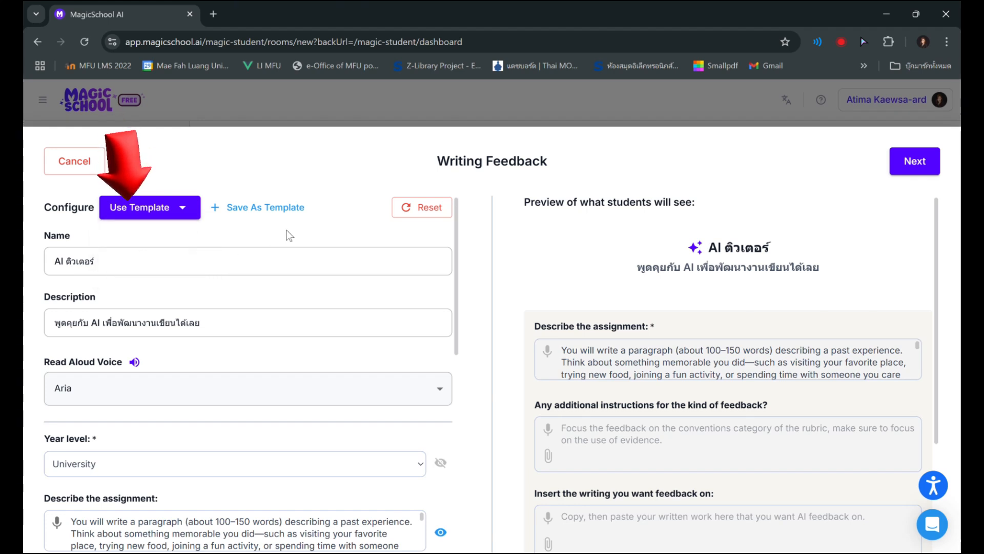
scroll(283, 269, "down", 5)
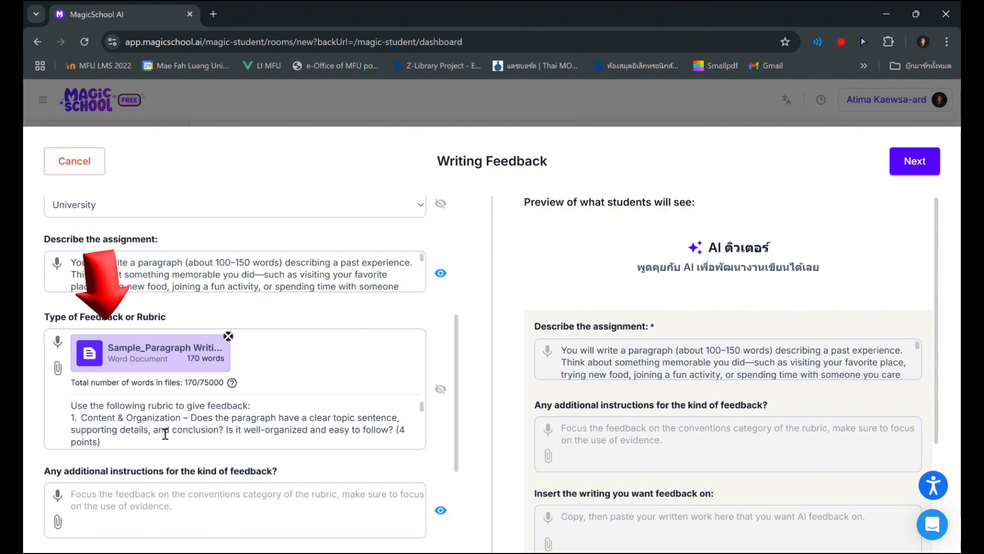
scroll(167, 429, "down", 5)
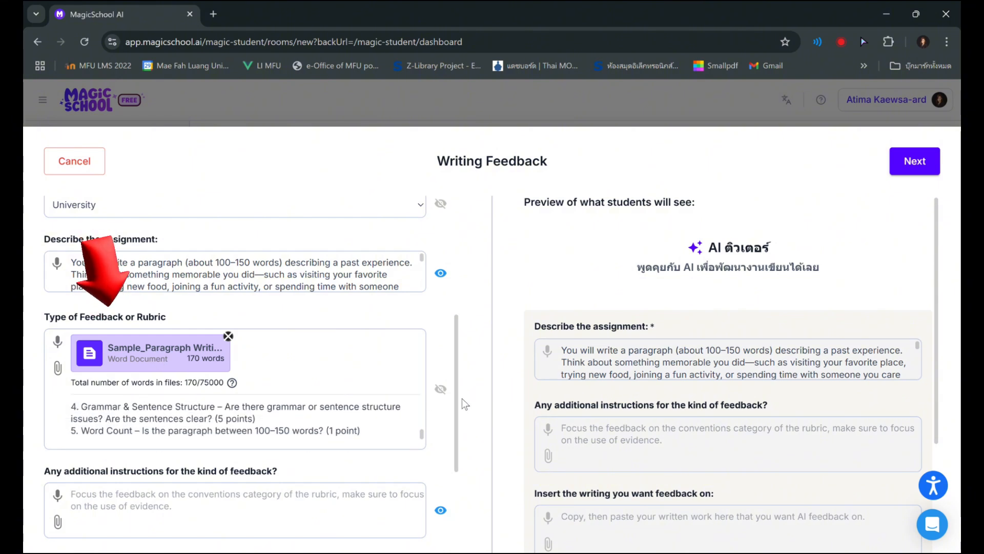
Paste additional instructions for supportive feedback in simple English (A2–B1 level) without correcting grammar, and hide that field from students
left_click_drag(456, 400, 455, 446)
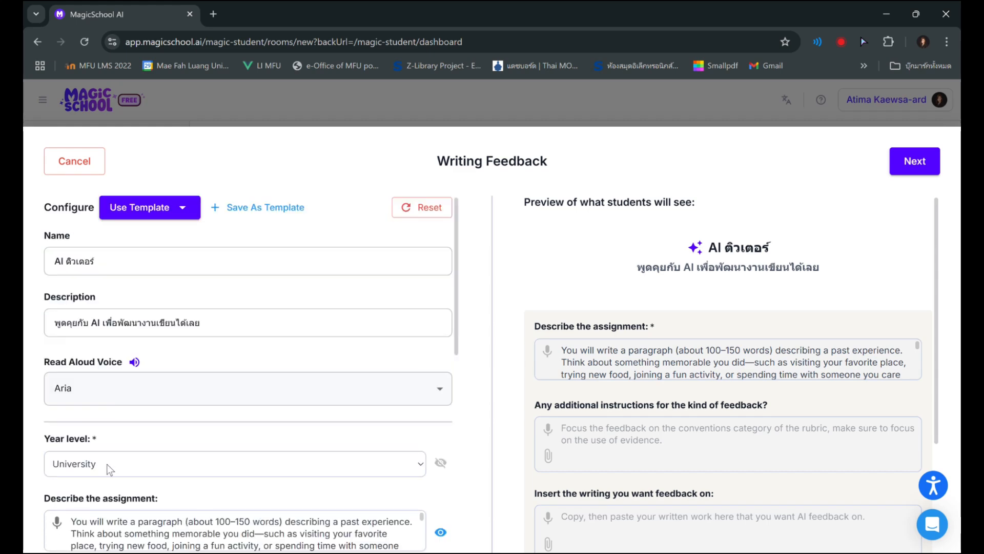
scroll(107, 464, "down", 8)
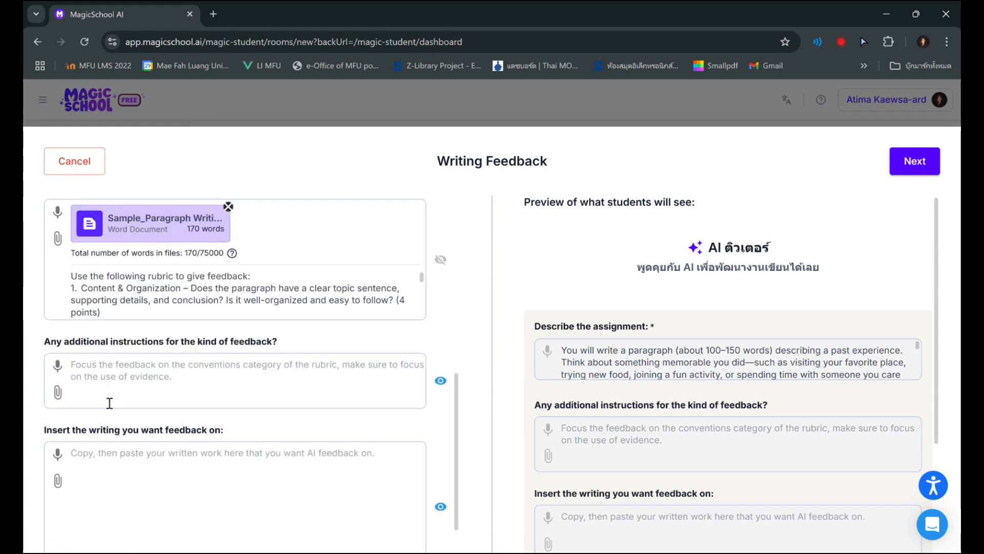
left_click(110, 376)
key("ctrl+v")
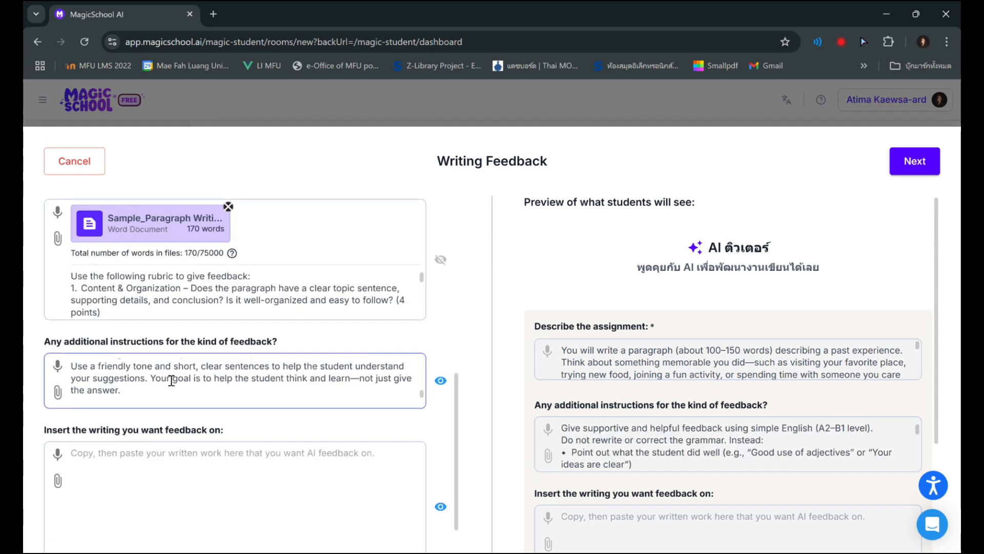
left_click(442, 383)
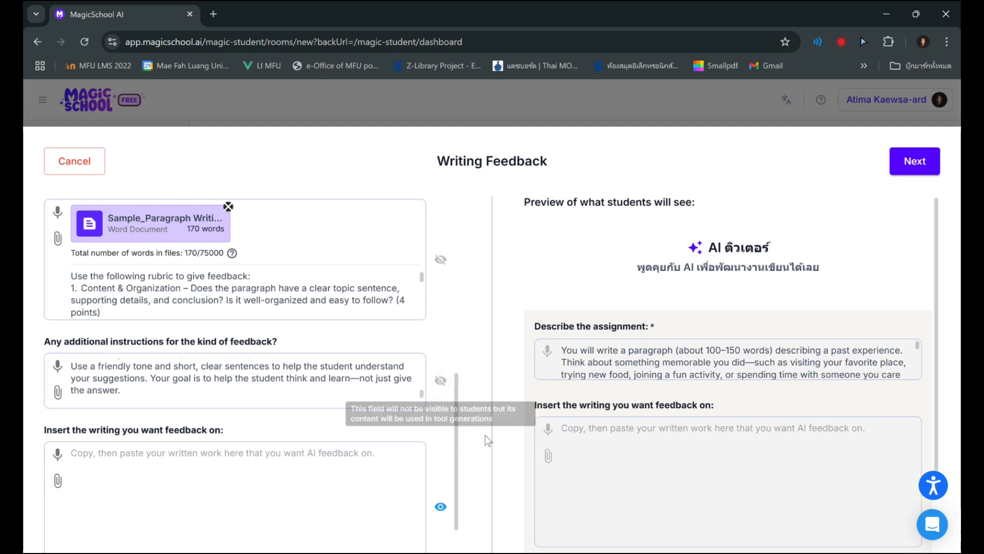
scroll(63, 436, "down", 1)
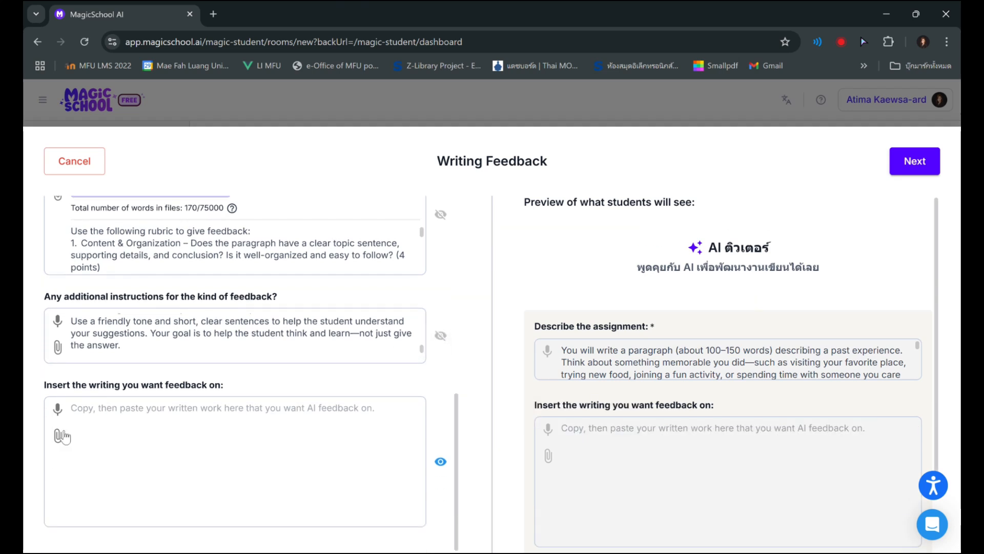
Hide the field for inserting the writing from students, and generate a test response with the customised tool
left_click(441, 462)
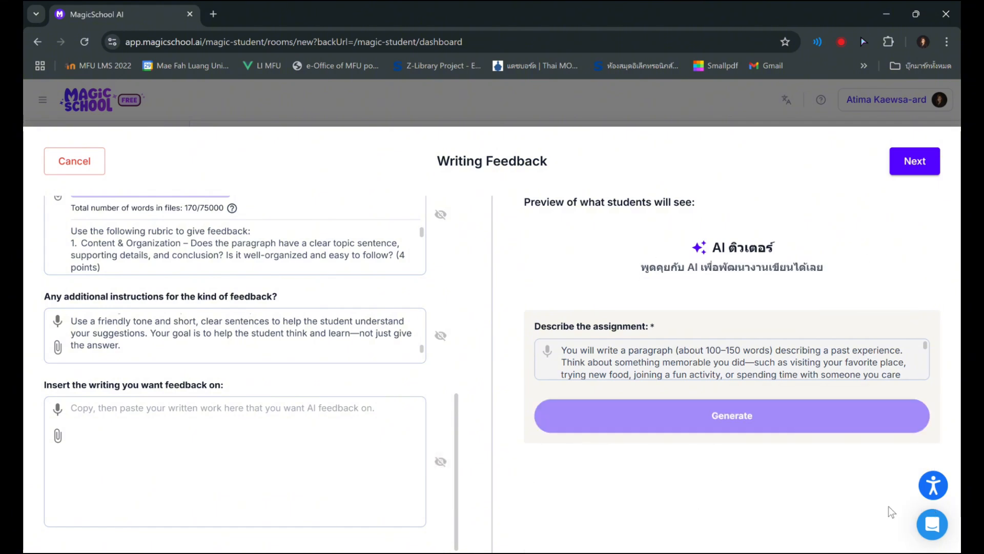
left_click(913, 157)
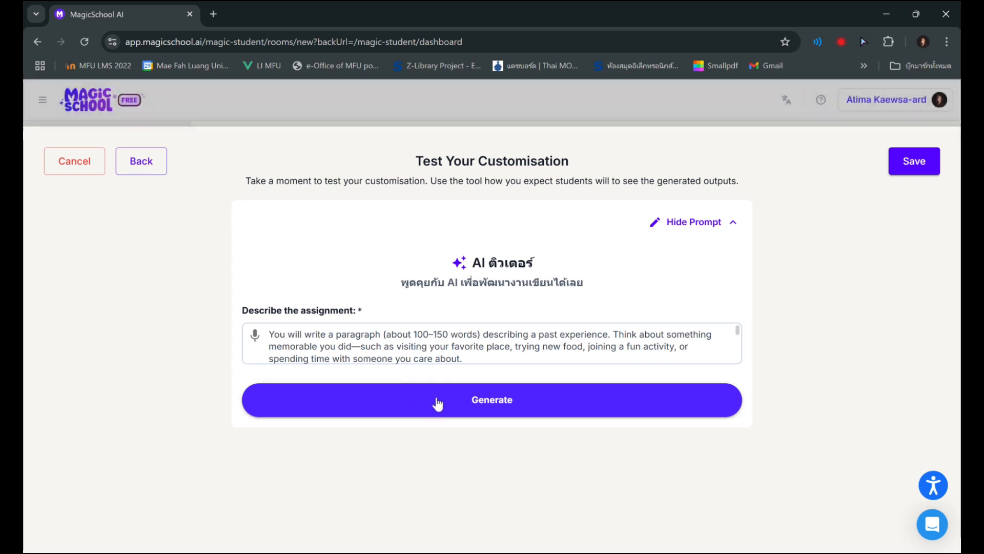
left_click(435, 402)
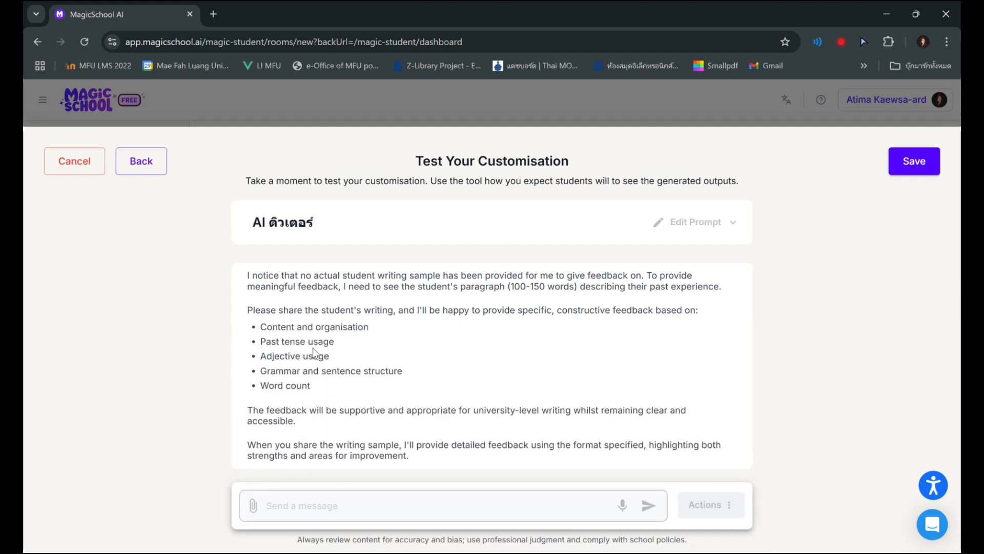
Submit the sample paragraph about a family beach trip as a test message and review the feedback and rubric scores
left_click(340, 509)
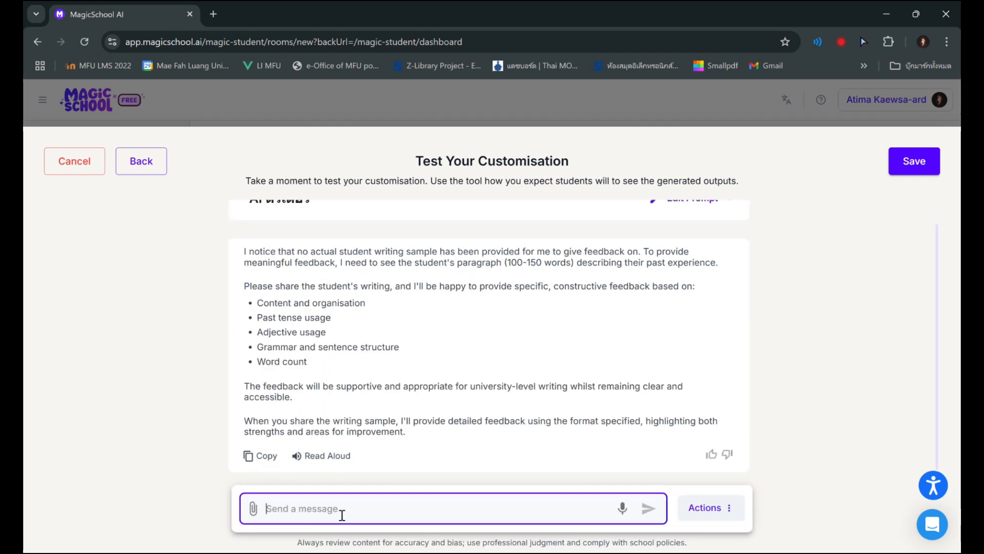
type("Last year I go to beach with my family. It was fun. The beach was hot and nice. We swim and eat food. My mom bring delicious chicken and my dad play ball. I happy because I love sea. It is my favorite place. We go back home after that.")
left_click(649, 488)
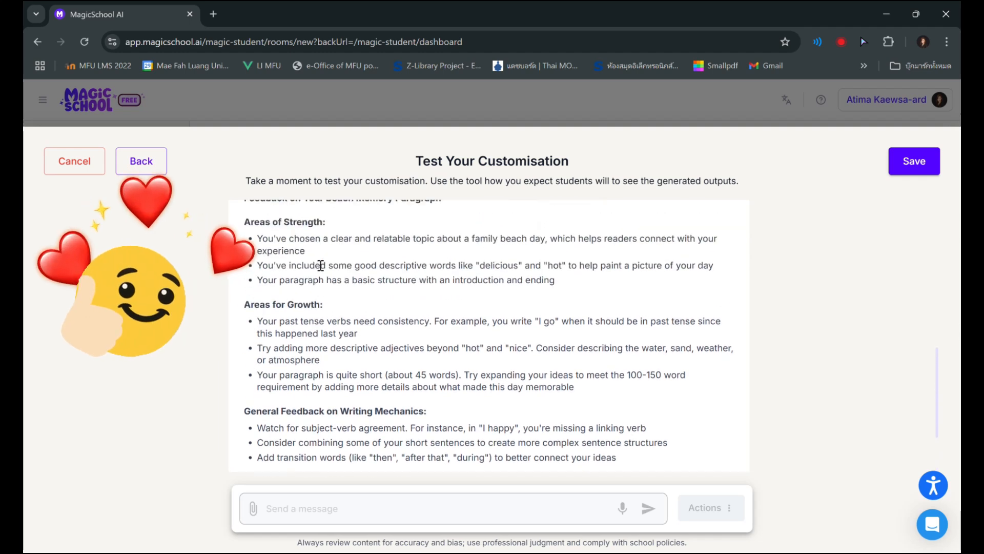
scroll(339, 323, "up", 10)
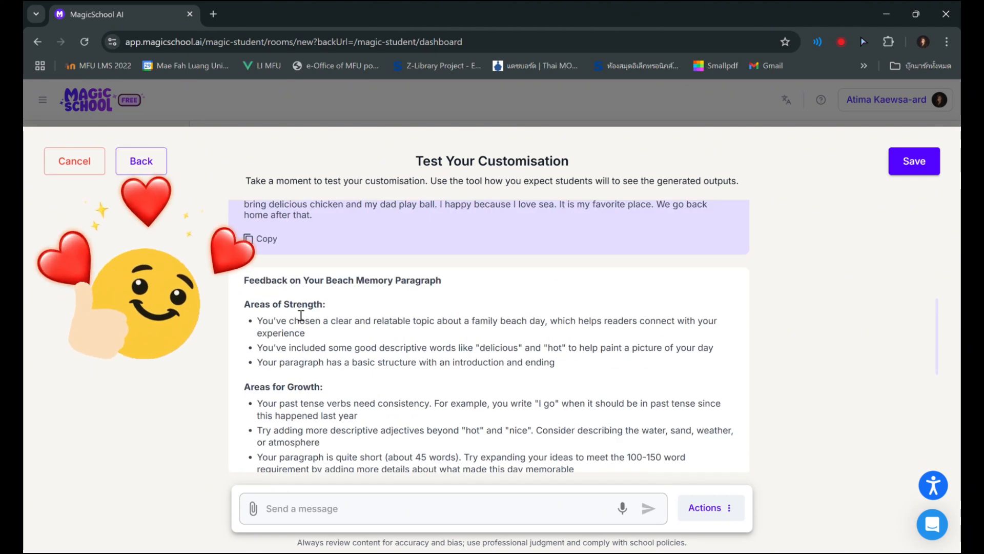
scroll(325, 397, "down", 1)
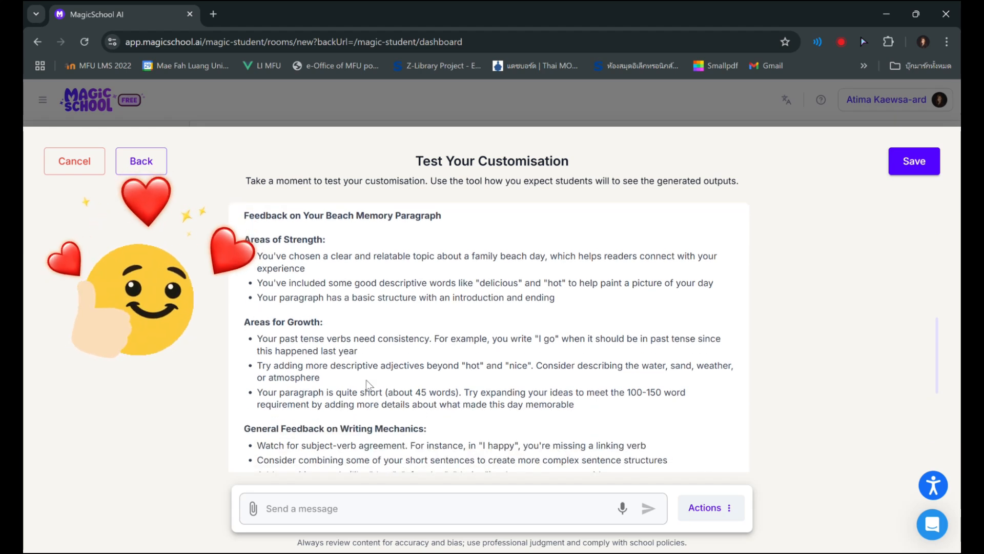
scroll(420, 370, "down", 2)
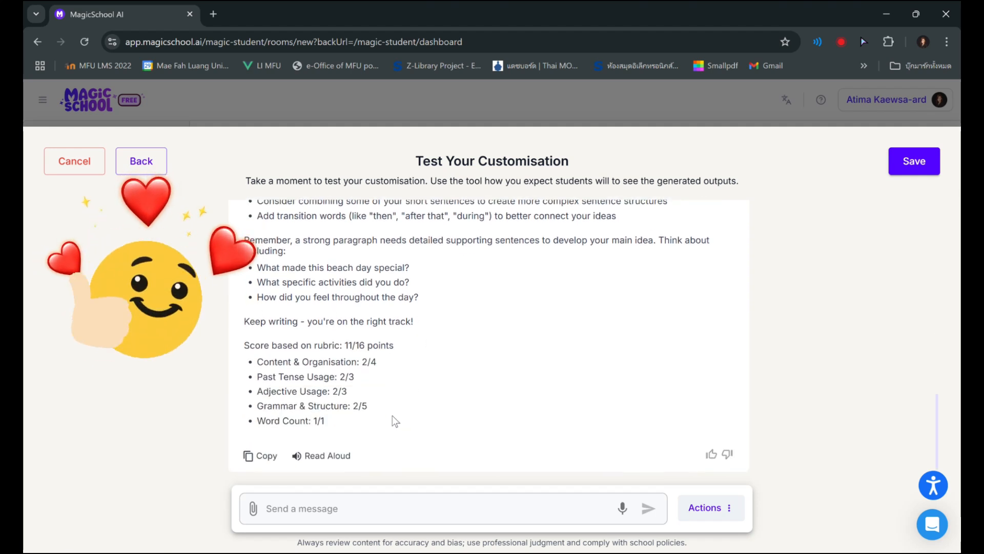
scroll(588, 398, "up", 3)
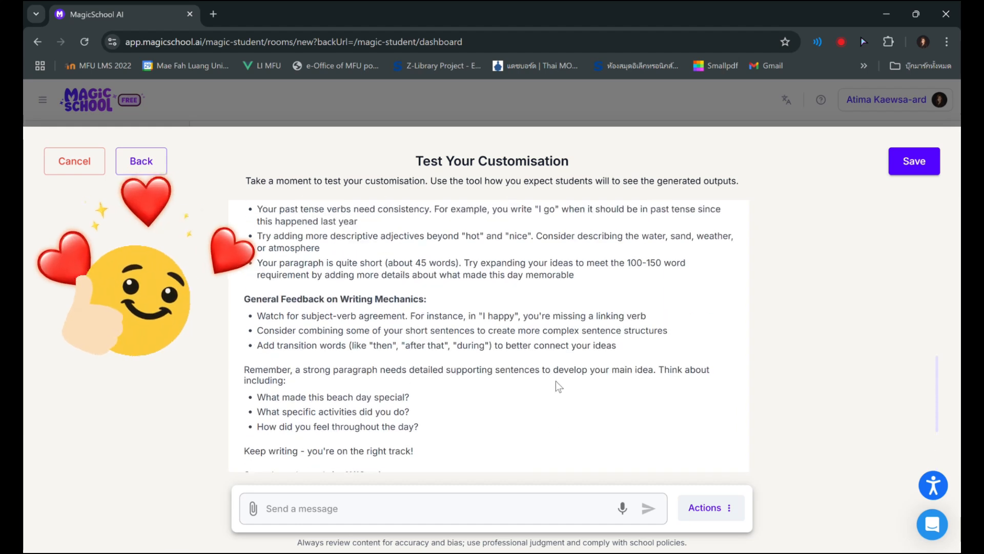
scroll(510, 388, "up", 3)
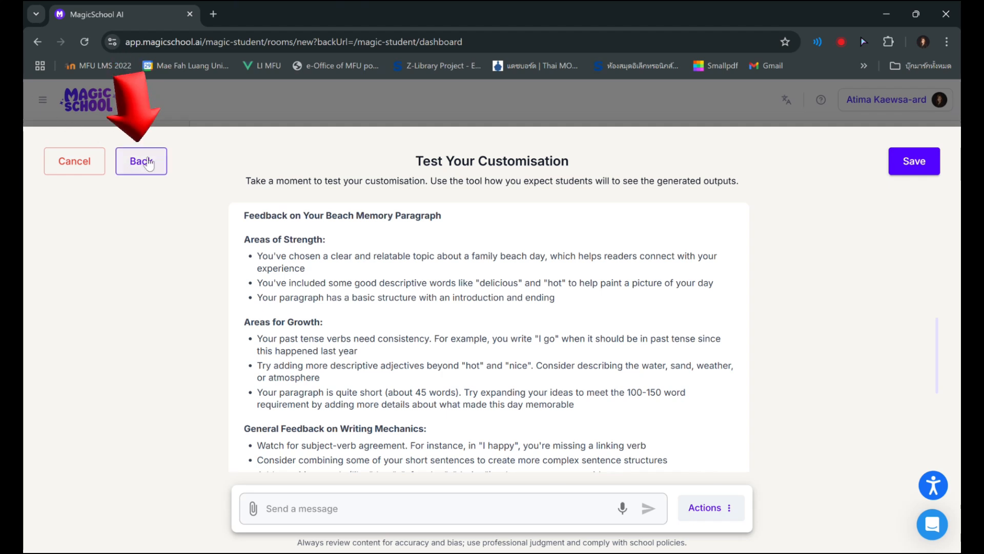
Recheck the Writing Feedback settings, save the customisation and launch the room
left_click(154, 165)
scroll(259, 398, "down", 5)
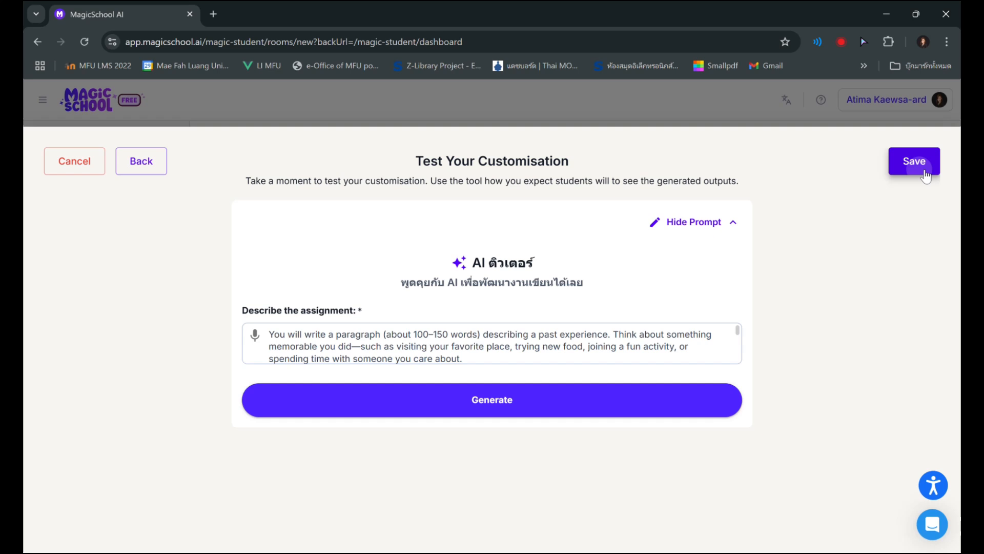
left_click(923, 171)
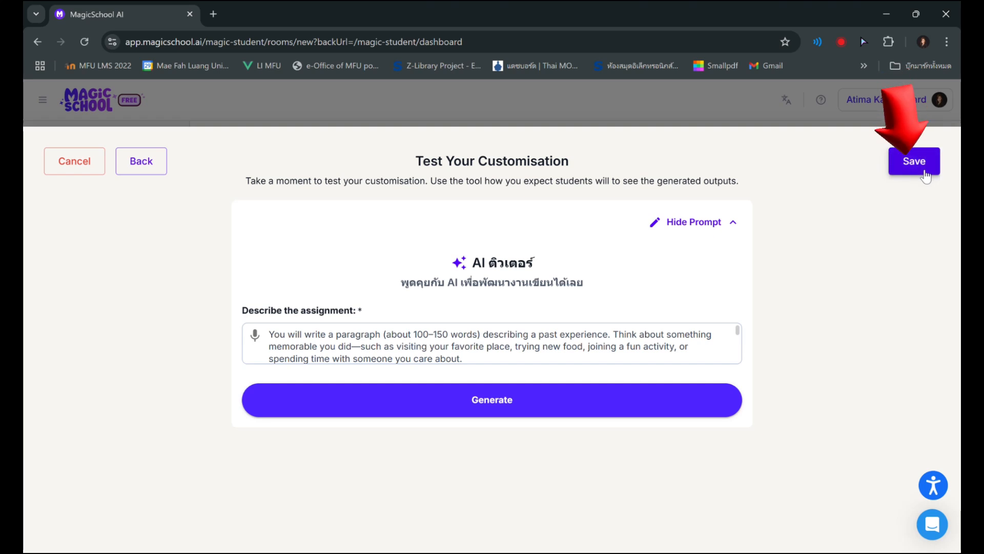
left_click(913, 171)
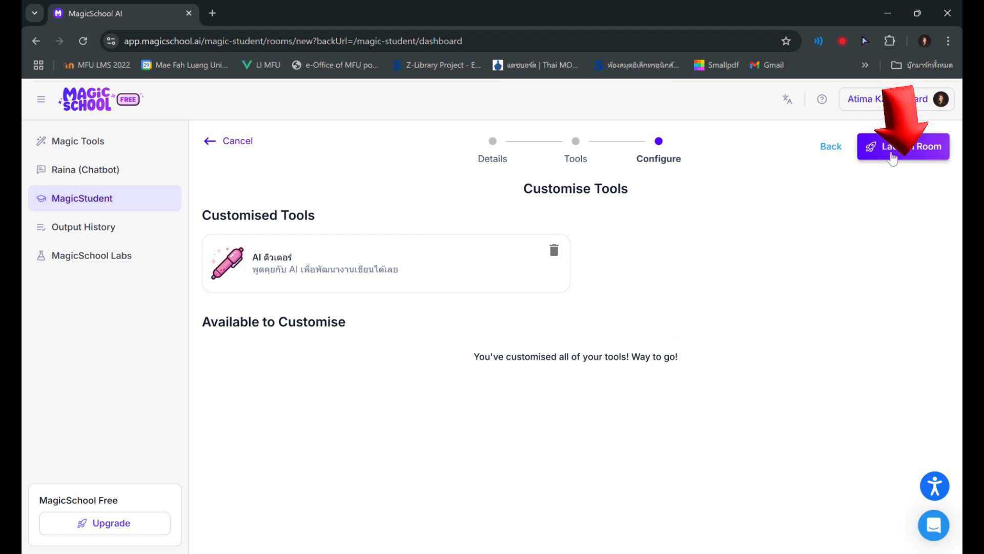
left_click(889, 155)
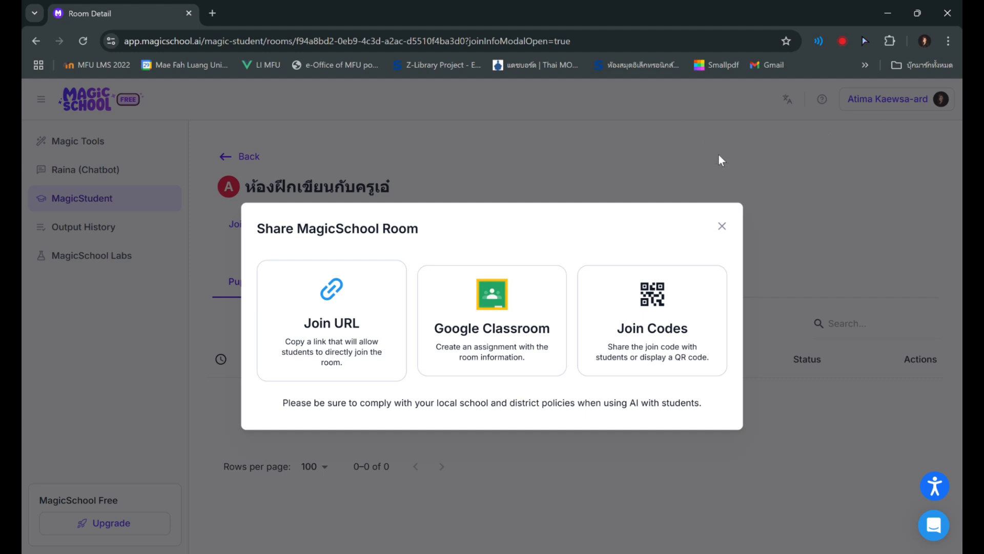
Display the room's QR code and join code, and copy the student join URL from the room's sharing options
left_click(656, 307)
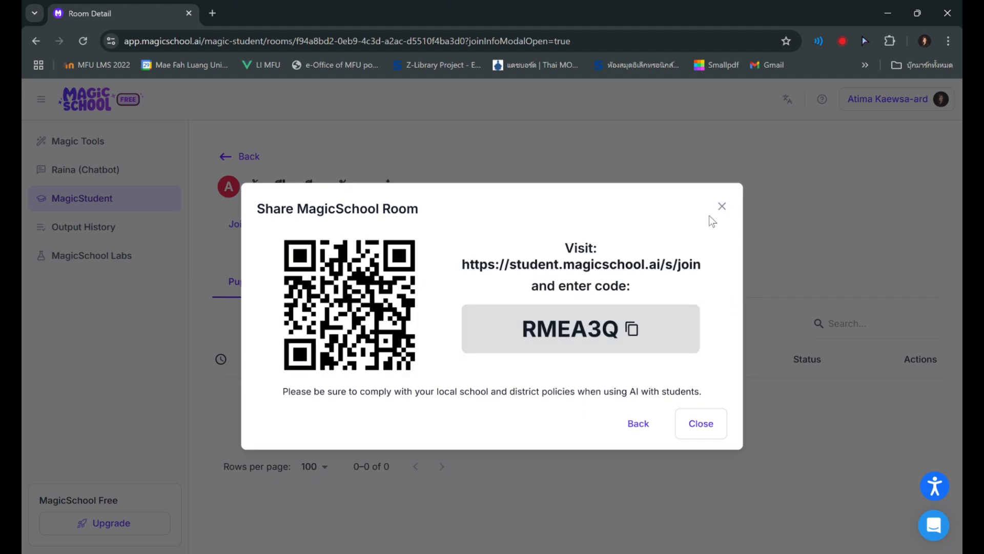
left_click(722, 207)
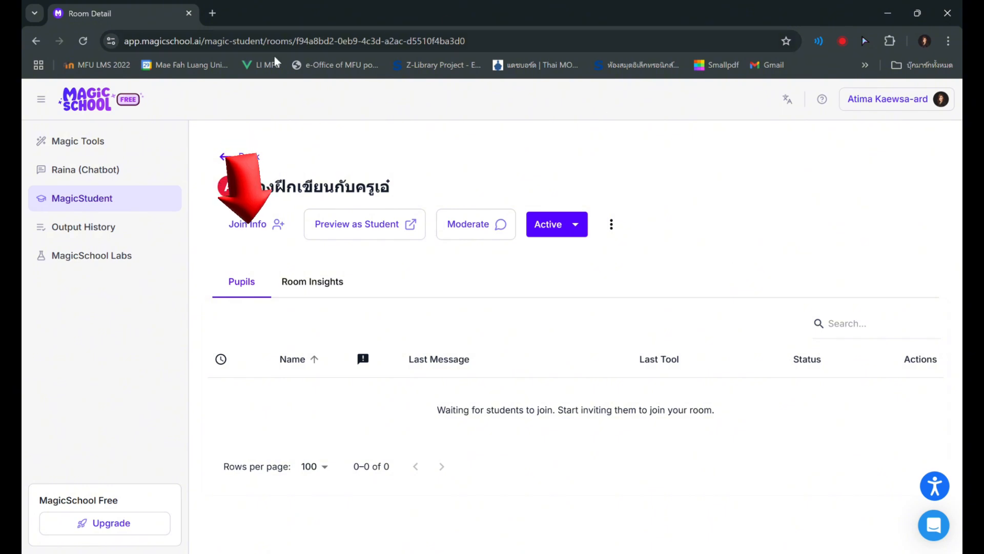
left_click(254, 237)
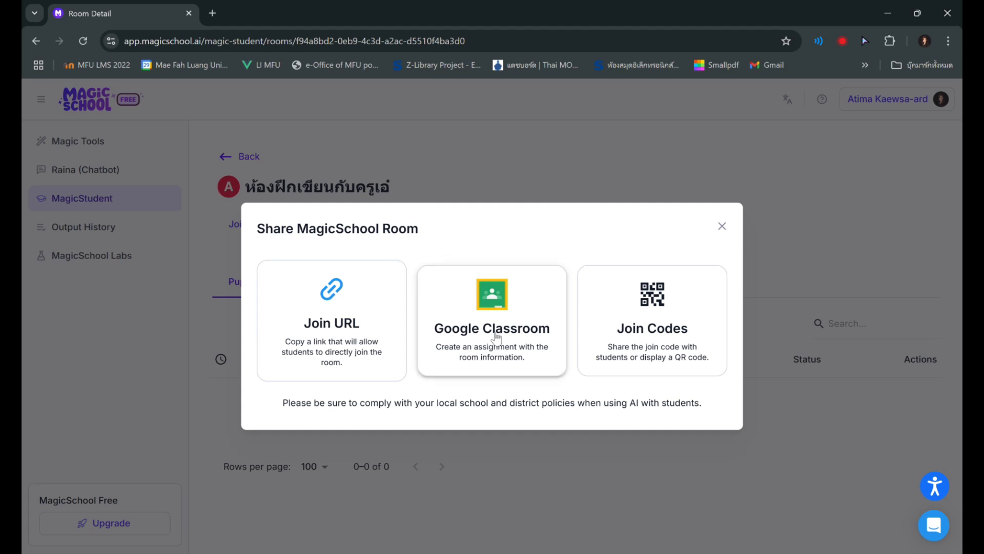
left_click(324, 335)
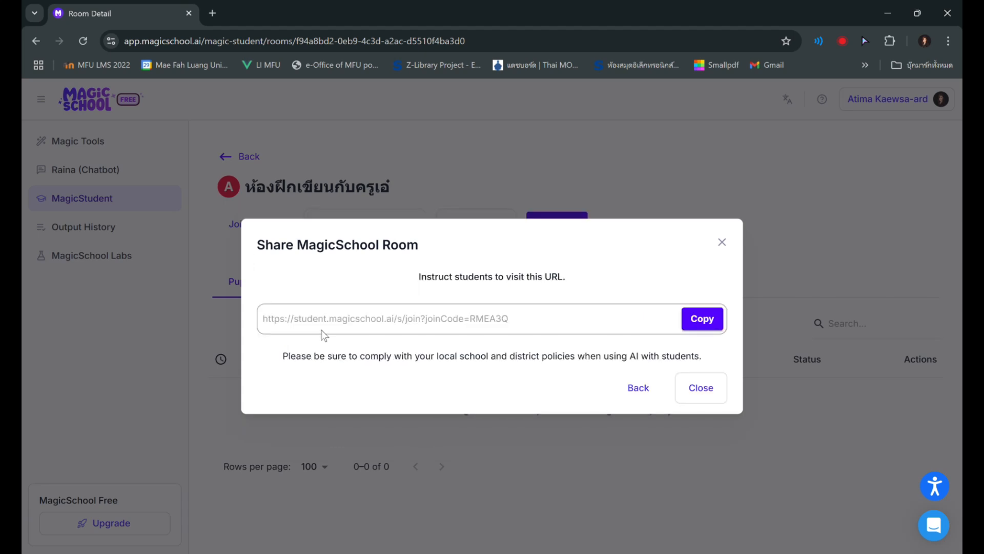
left_click(713, 320)
left_click(693, 394)
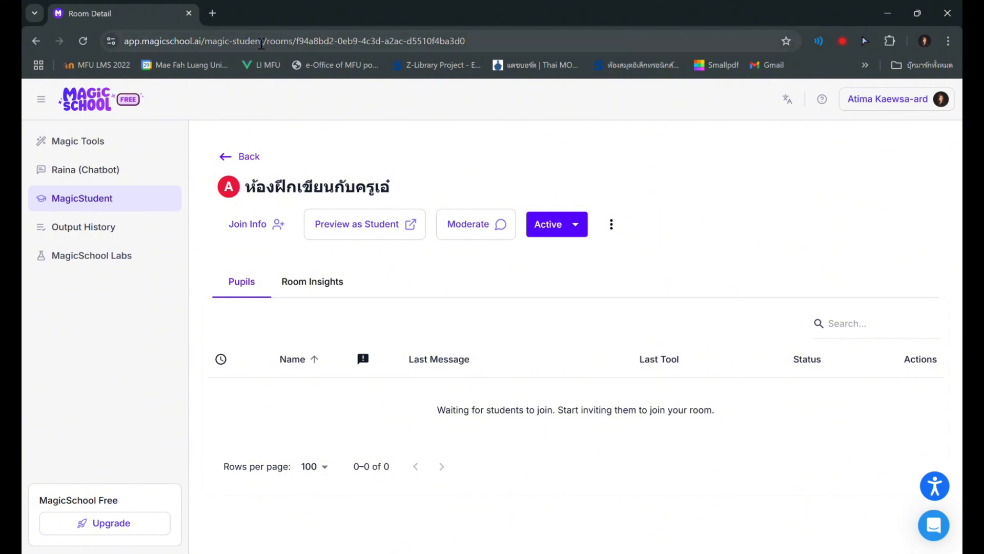
Open the copied student join URL in a new browser tab
left_click(213, 14)
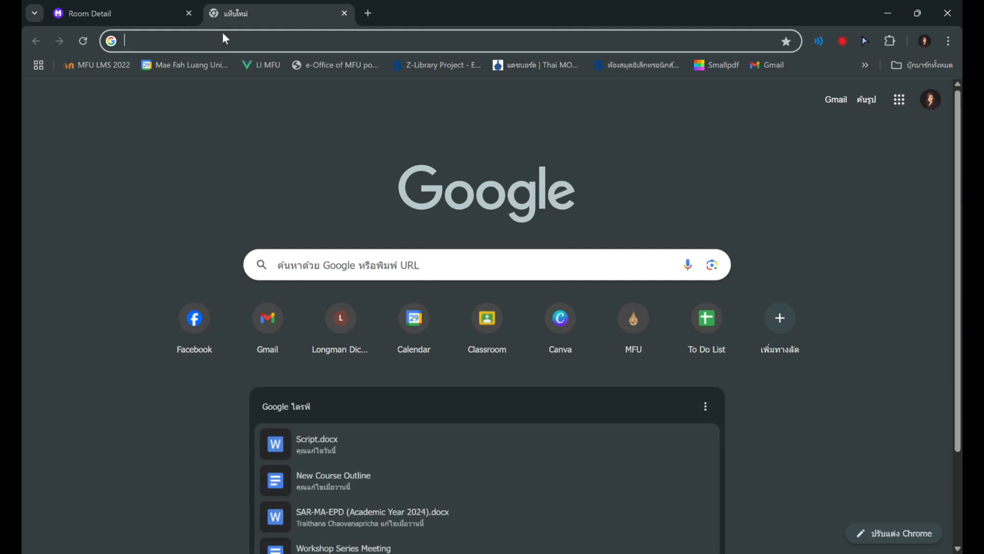
key("ctrl+v")
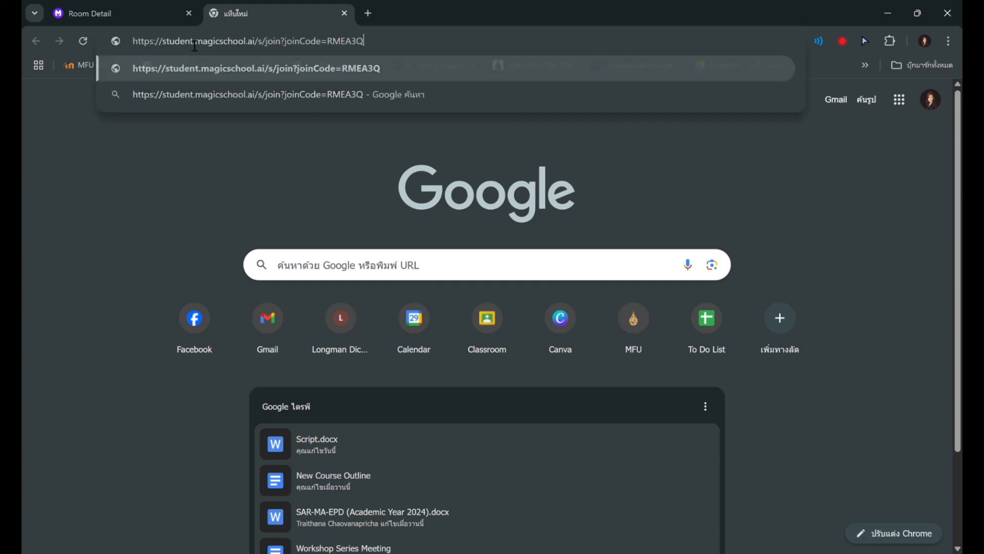
left_click(276, 72)
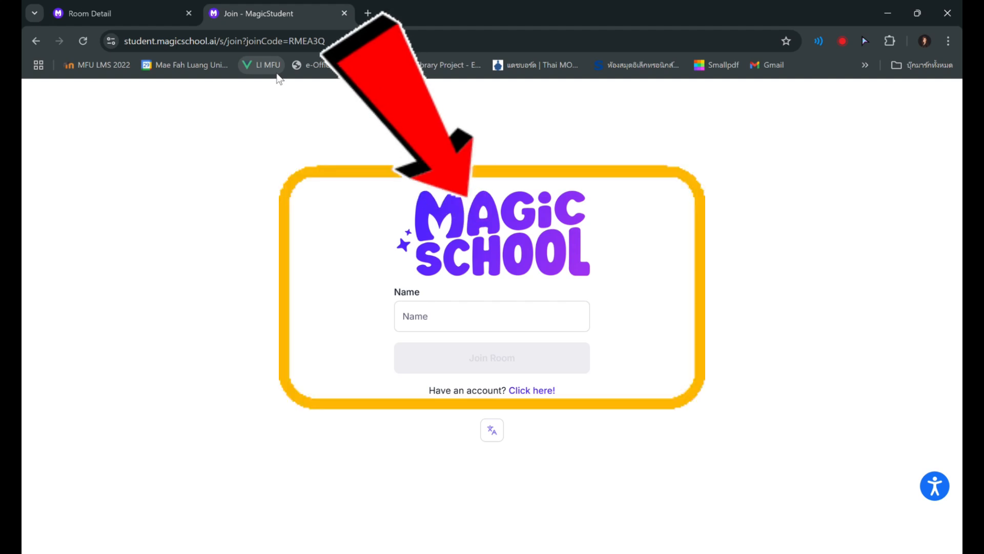
Join the room as a student by entering the student's name, and acknowledge the responsible-use notice
left_click(474, 324)
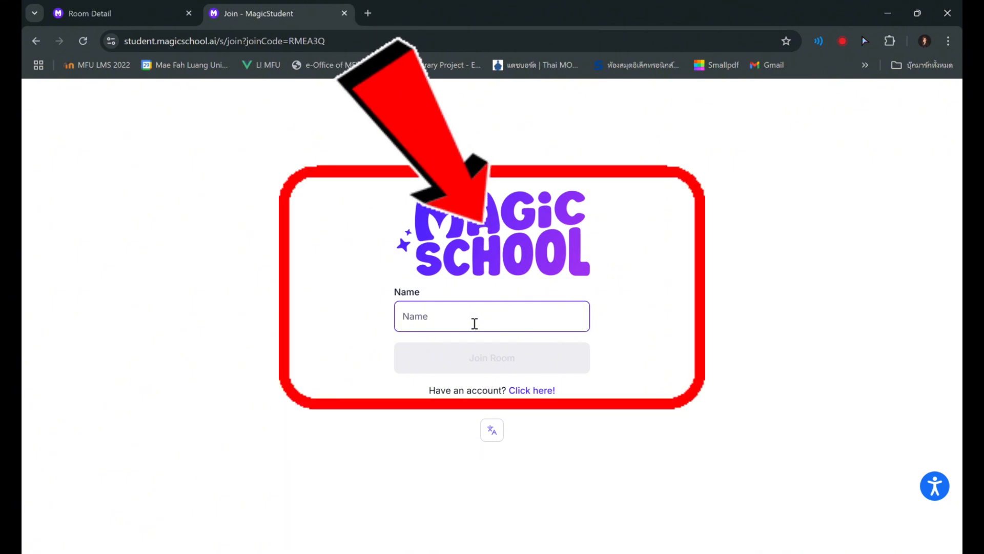
type("Anita")
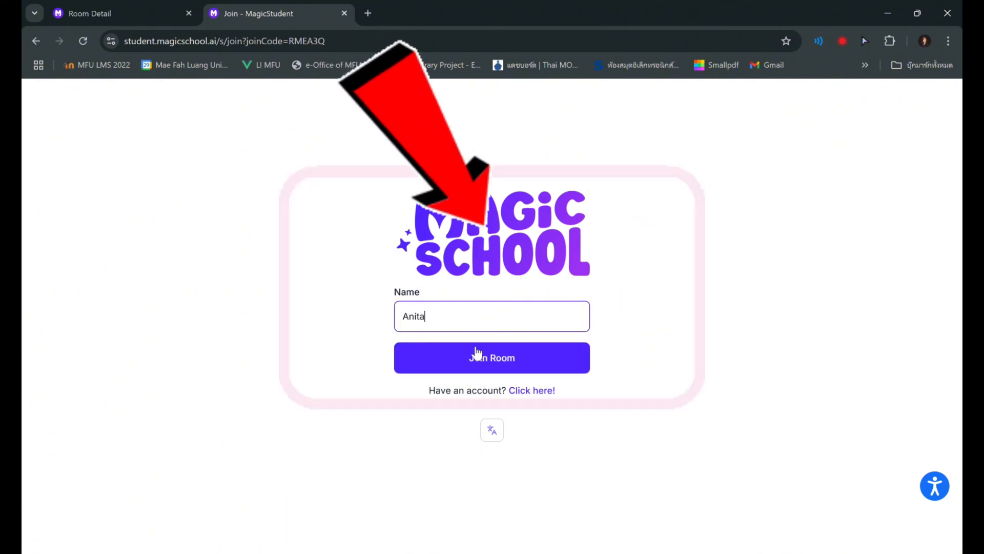
left_click(491, 369)
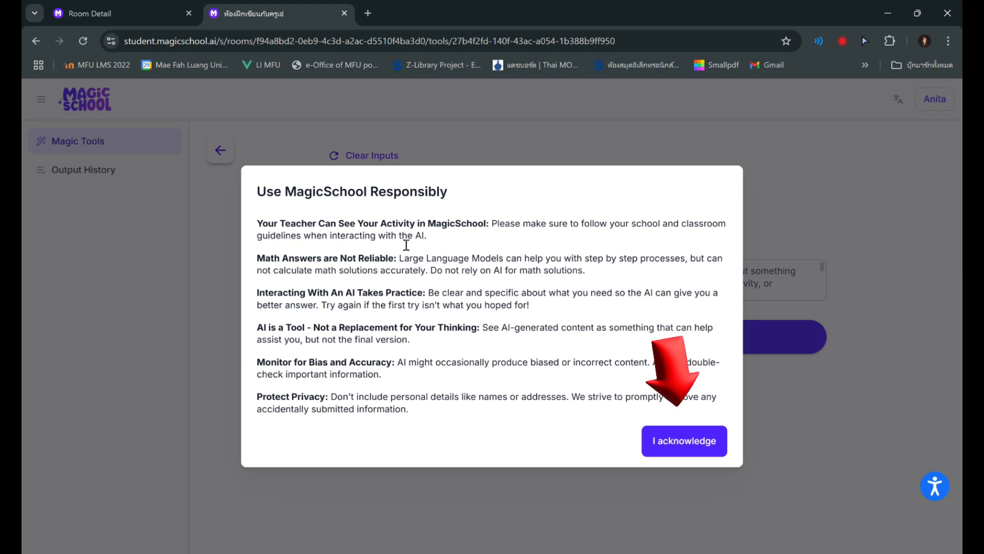
left_click(706, 446)
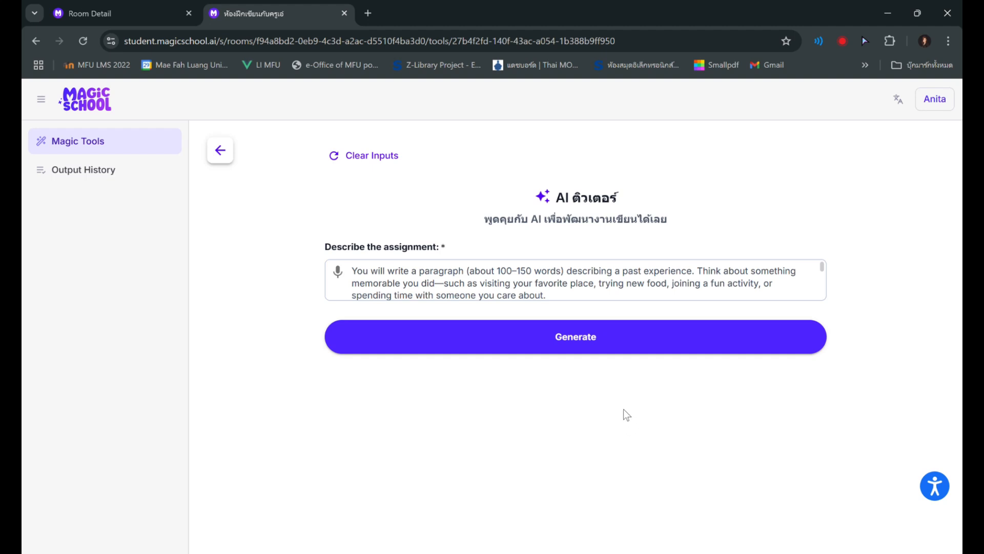
Generate the AI ติวเตอร์ response as the student and submit the sample beach-trip paragraph for feedback
left_click(591, 345)
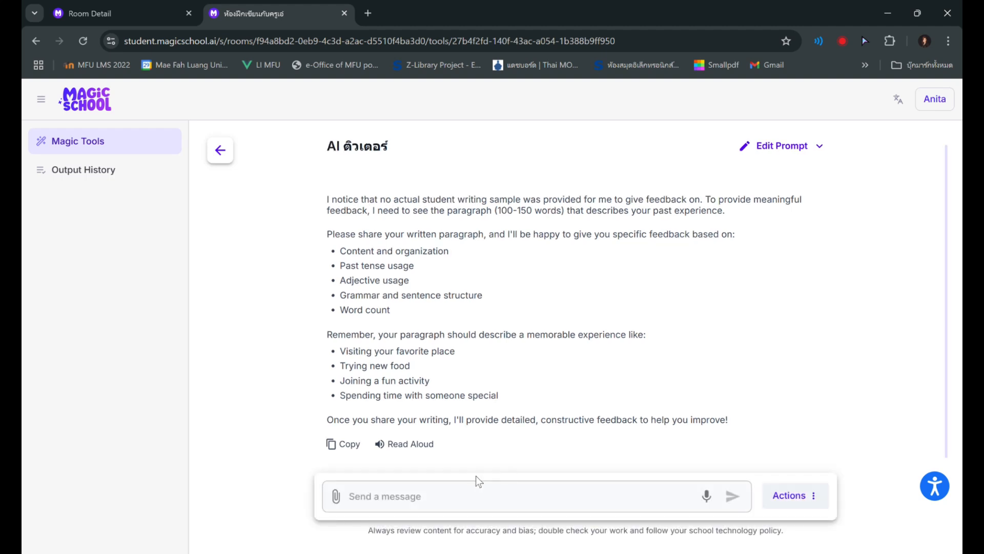
left_click(467, 500)
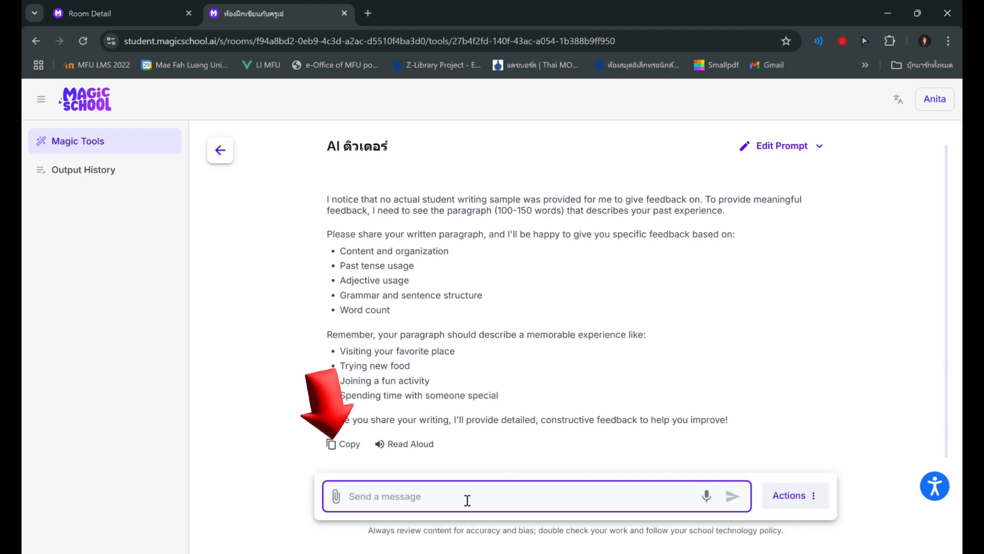
key("ctrl+v")
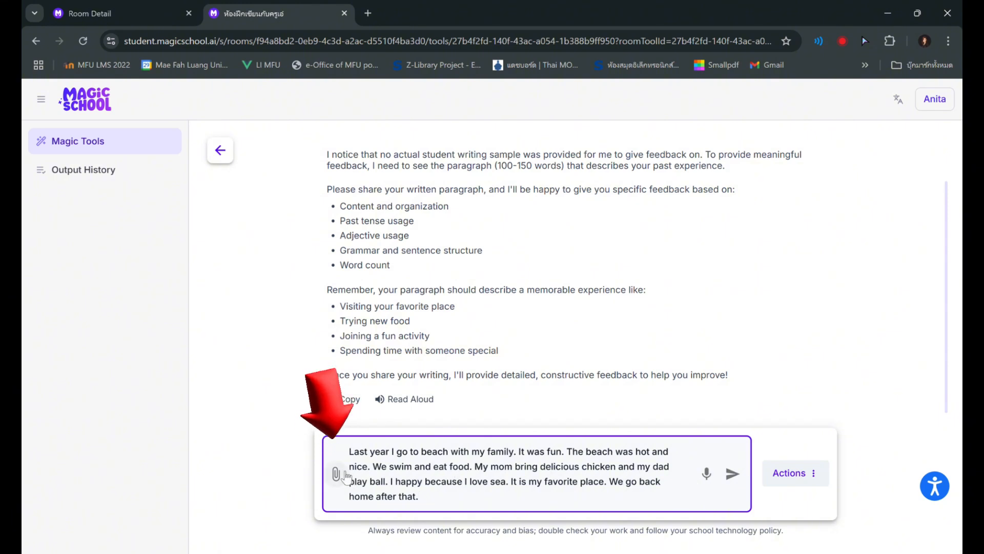
left_click(732, 474)
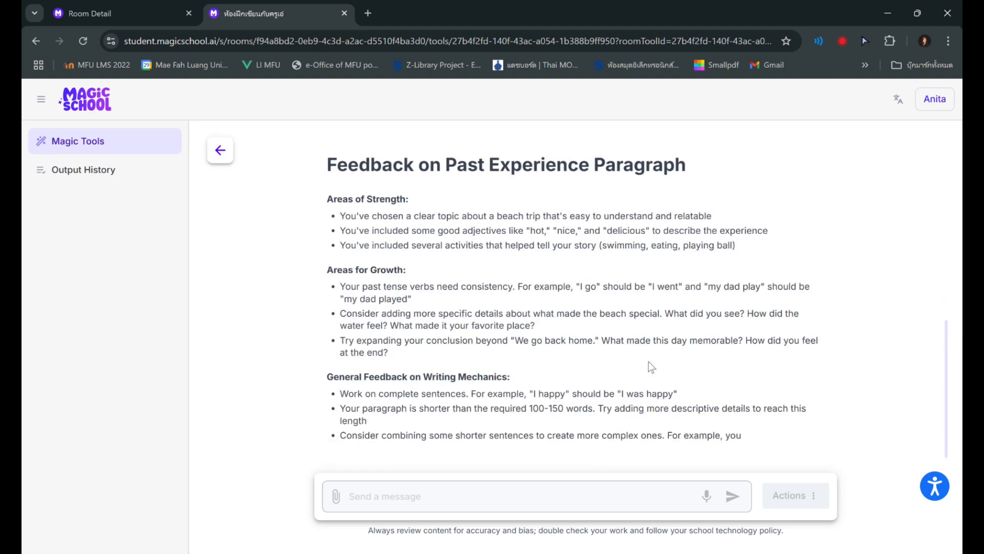
Review the feedback on the submitted paragraph, covering strengths, areas for growth and writing mechanics
scroll(563, 266, "up", 3)
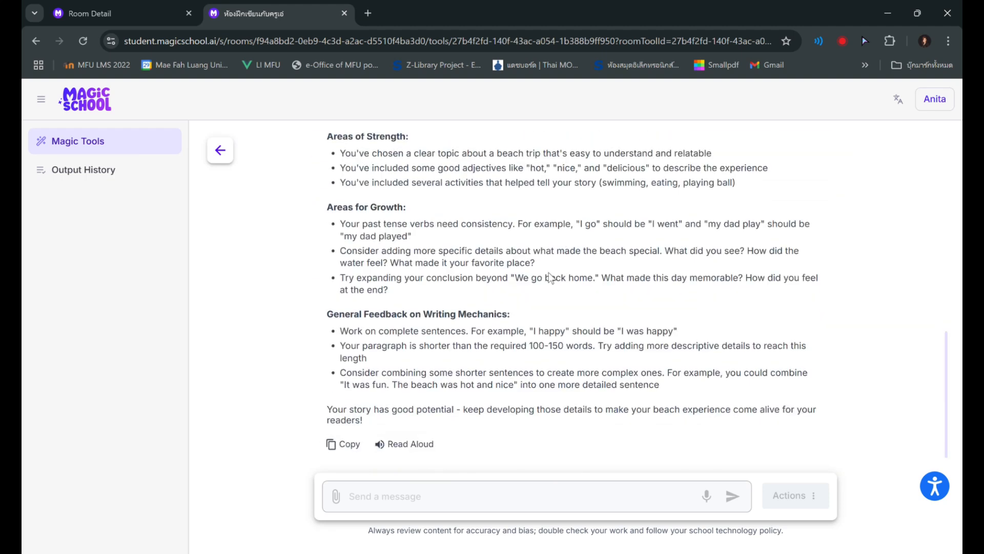
scroll(514, 289, "up", 6)
scroll(508, 283, "down", 3)
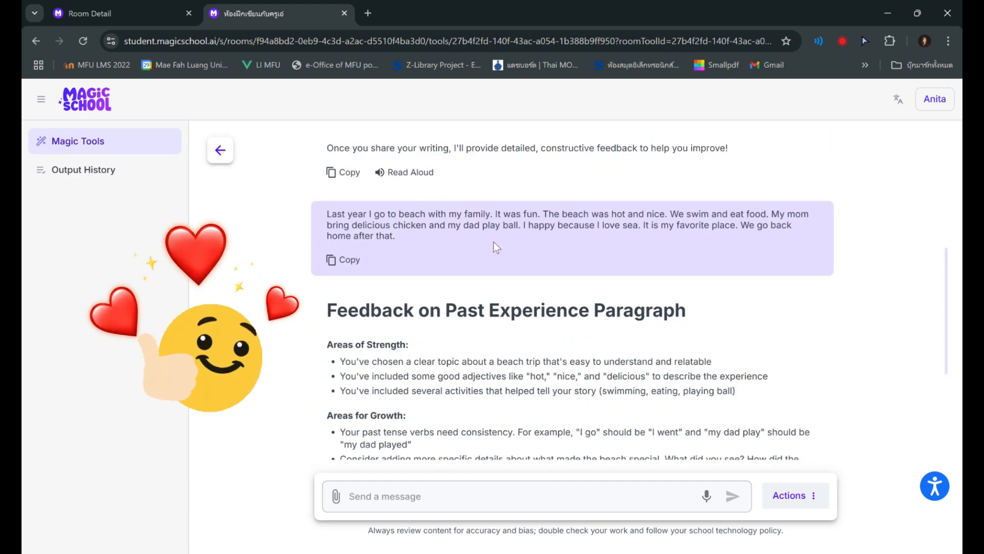
scroll(513, 245, "down", 4)
scroll(521, 244, "up", 5)
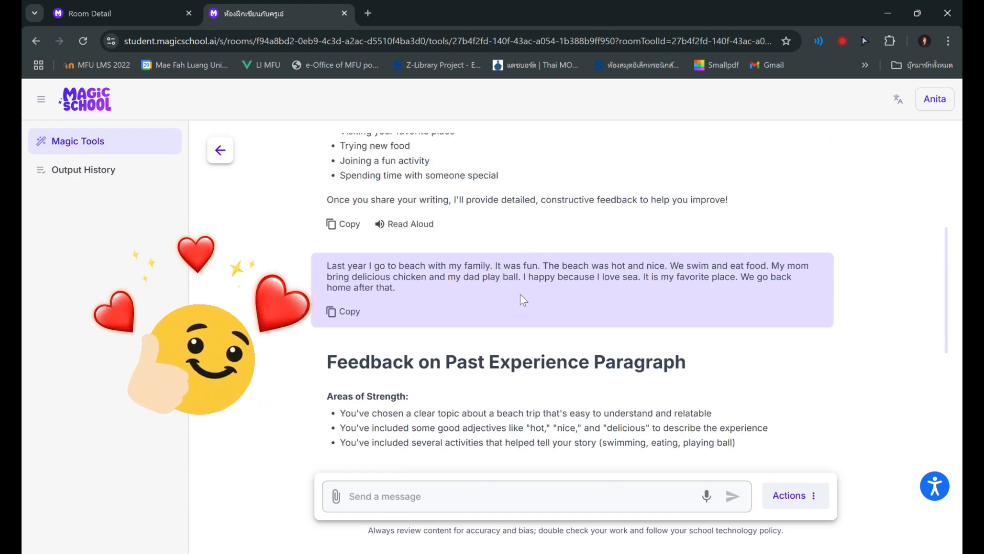
scroll(520, 277, "down", 4)
scroll(482, 244, "down", 1)
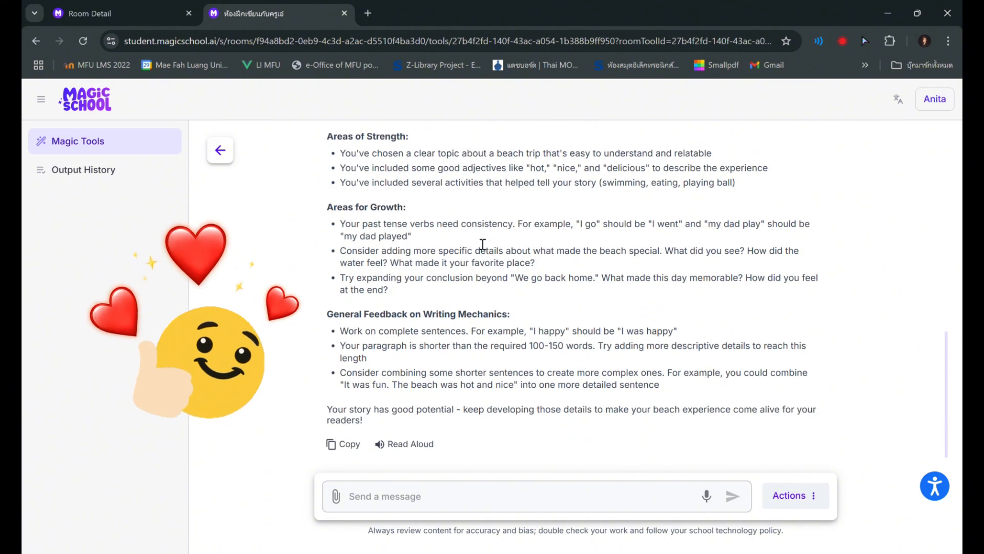
As the student, send the AI tutor the Thai message "เขียนให้ได้มั้ย" to ask whether it can write the paragraph
left_click(446, 500)
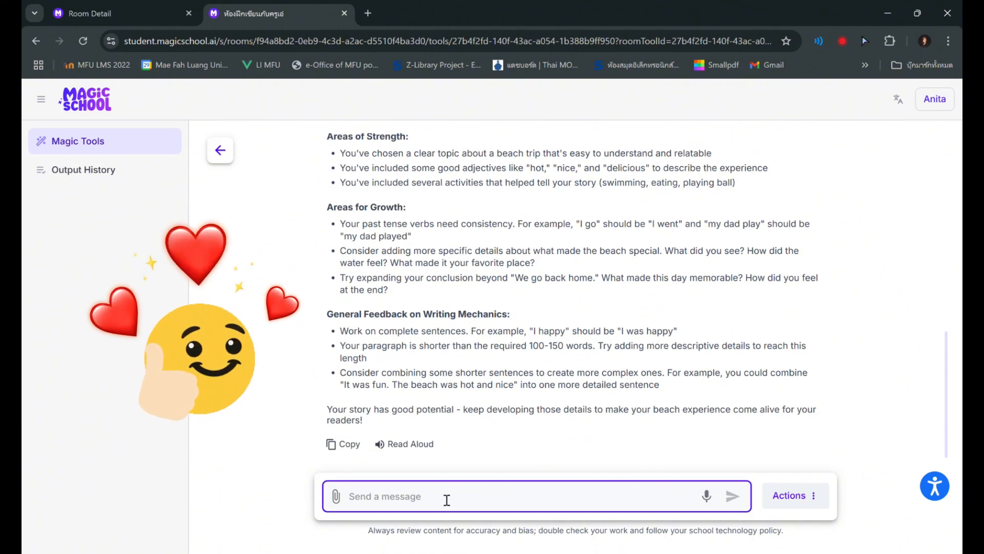
type("g")
key("BackSpace")
type("เขีย")
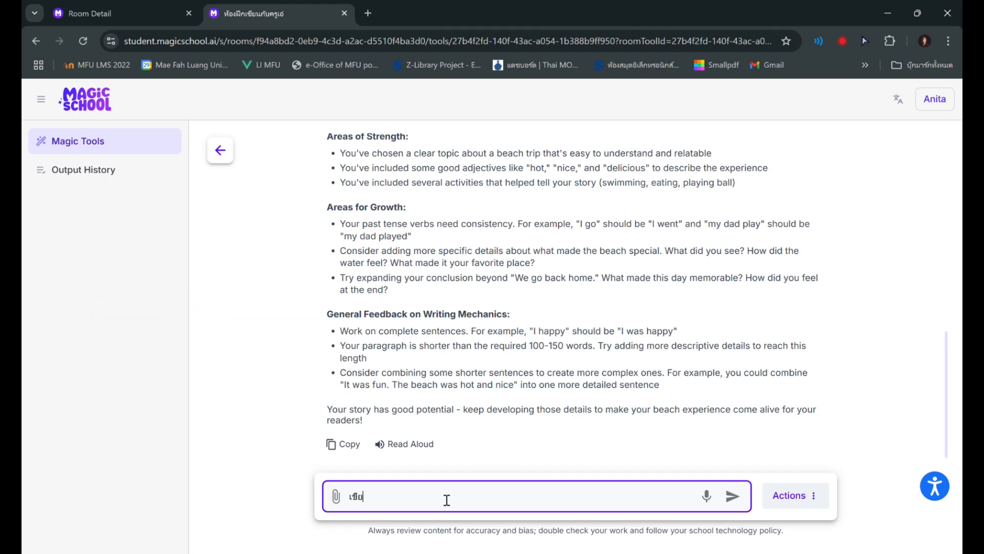
type("นให้ได้มั้ย")
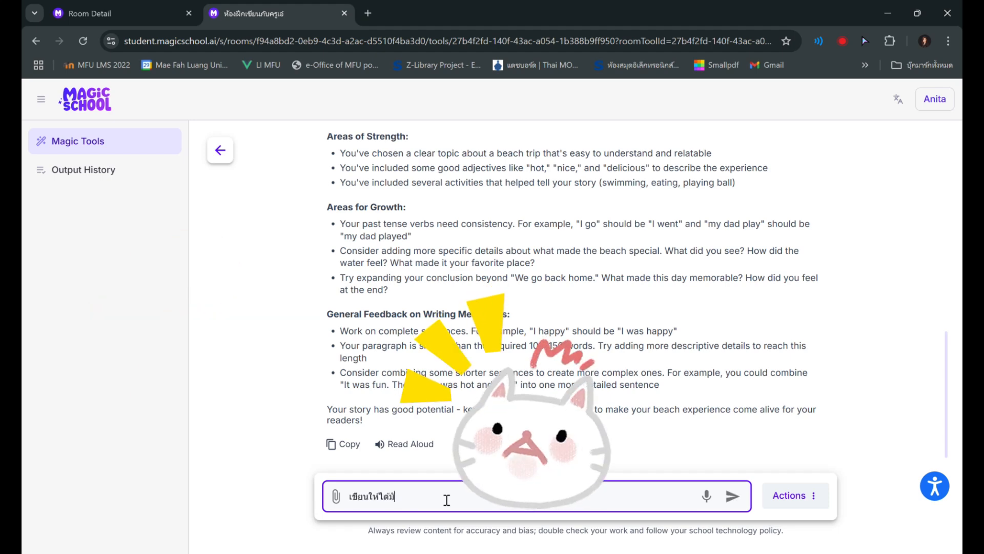
key("Return")
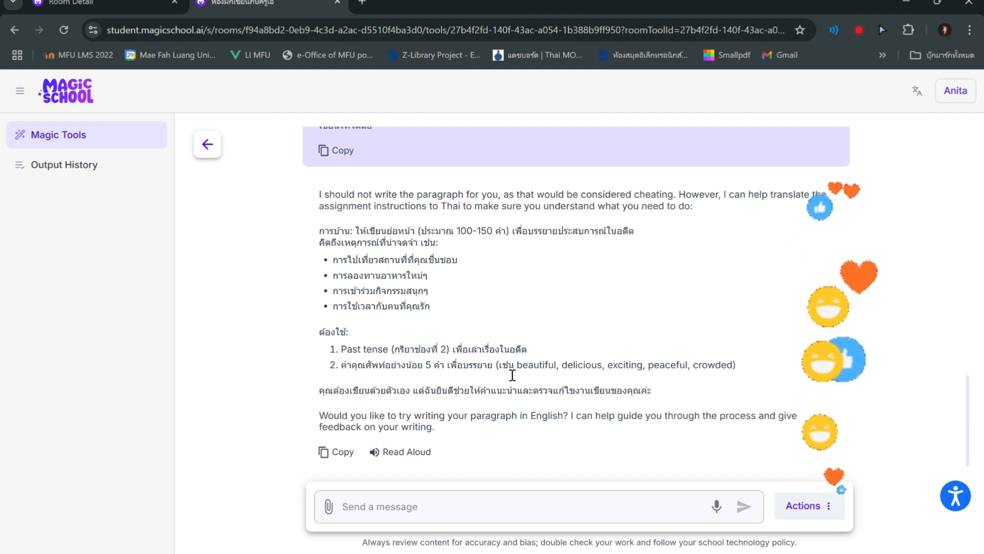
Ask the AI tutor how to begin writing by sending the message "เริ่มต้นยังไง"
left_click(527, 521)
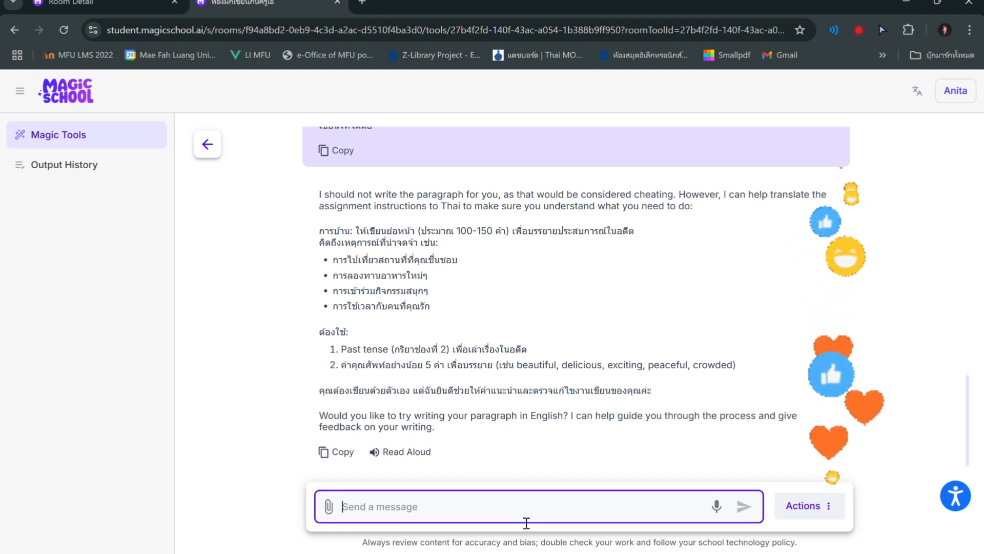
type("เริ่มต้นยังไง")
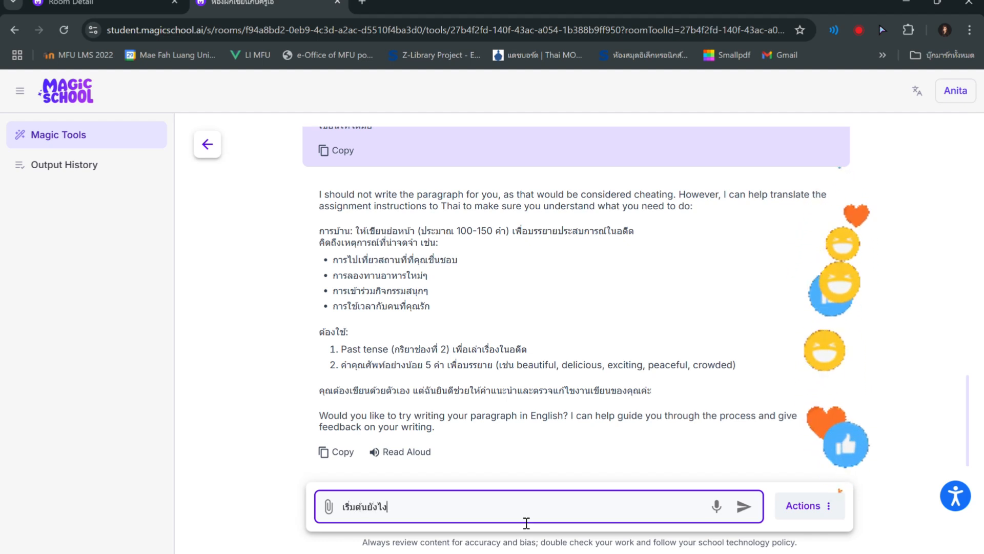
key("Return")
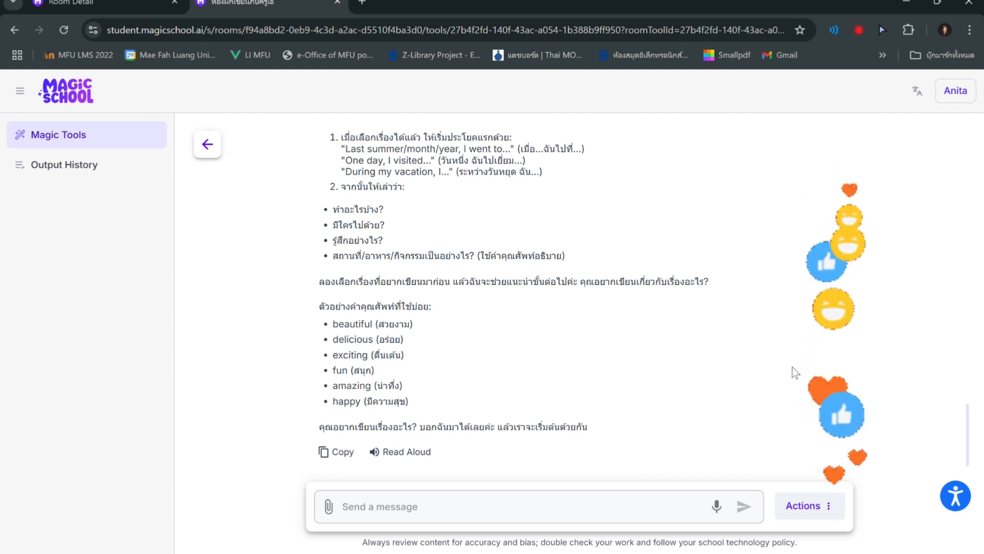
Switch back to the teacher's Room Detail page and open the pupil's output history
left_click(108, 3)
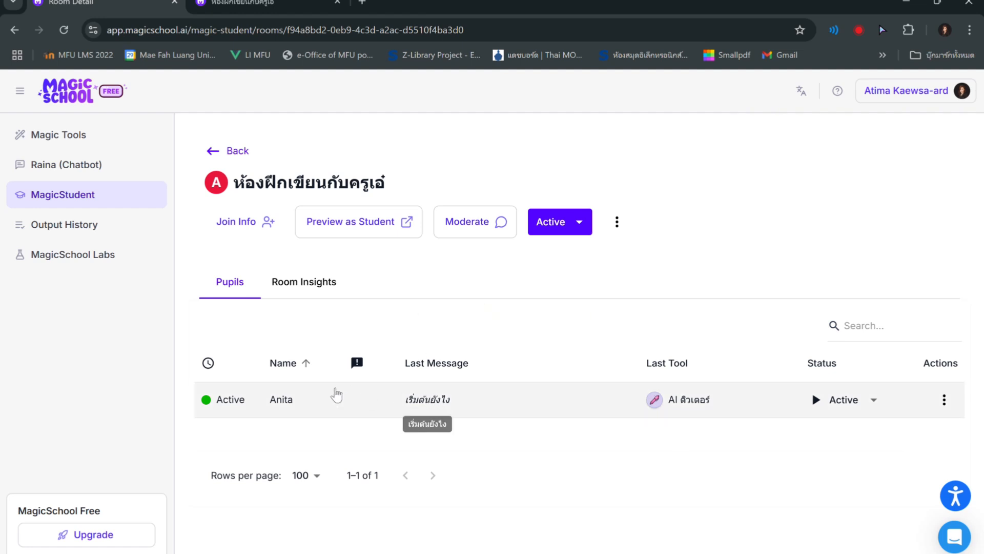
mouse_move(231, 405)
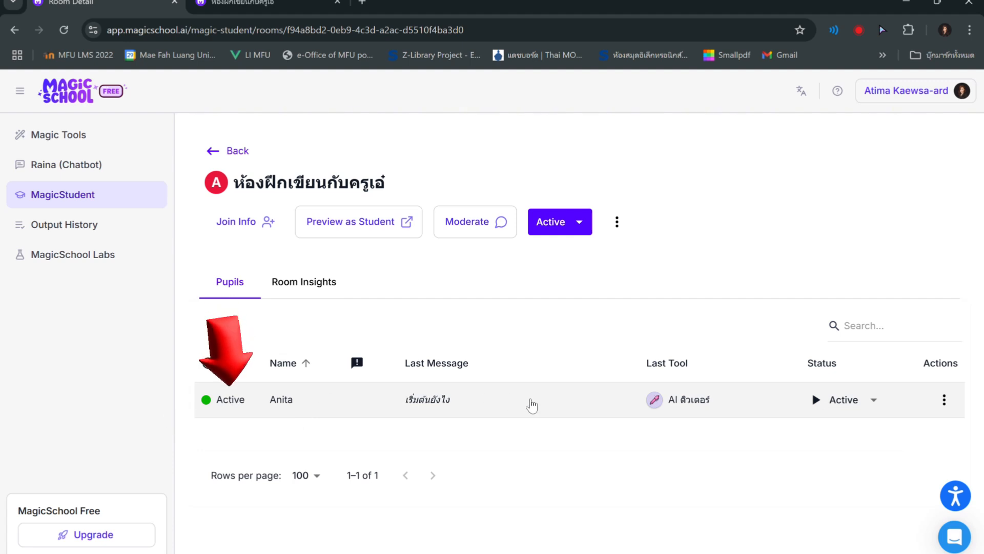
left_click(439, 405)
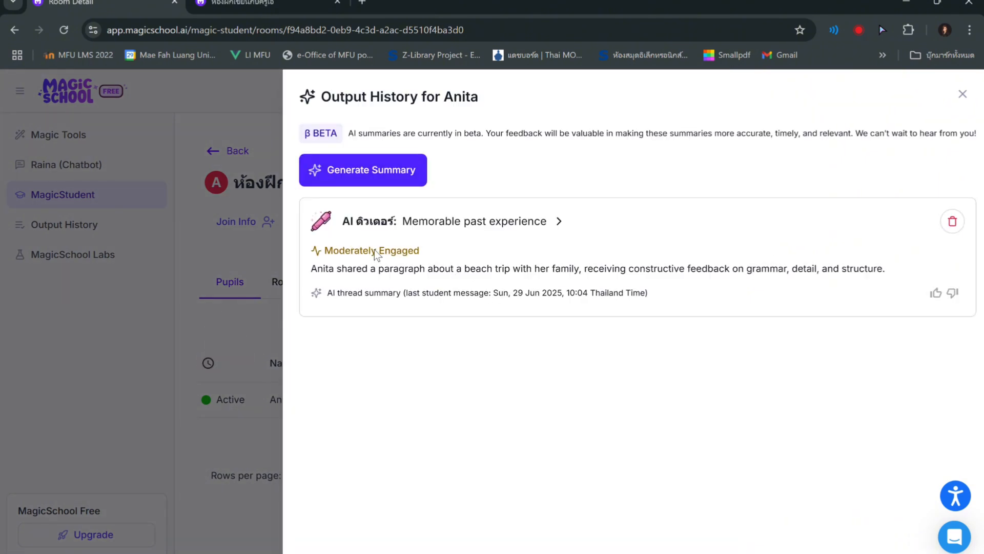
Open the pupil's AI ติวเตอร์ thread, review the whole conversation with the tutor's replies, and close the output history
left_click(388, 222)
scroll(556, 277, "down", 4)
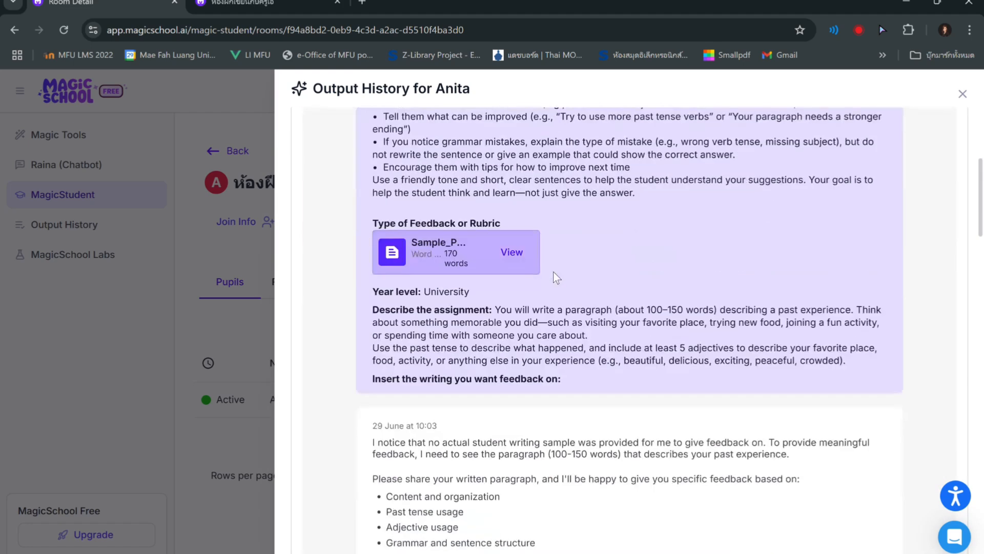
scroll(564, 287, "down", 6)
scroll(577, 307, "down", 3)
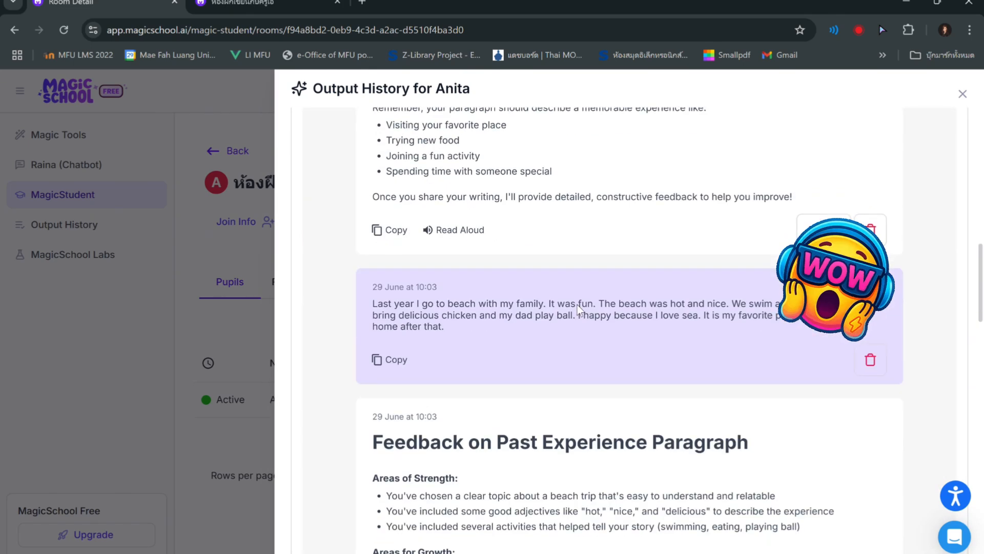
scroll(578, 307, "down", 5)
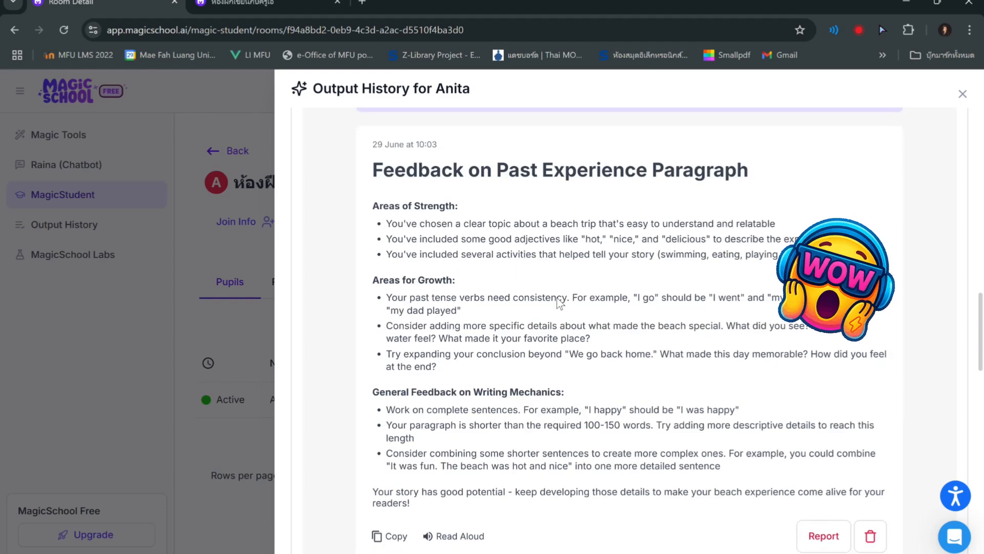
scroll(564, 307, "down", 10)
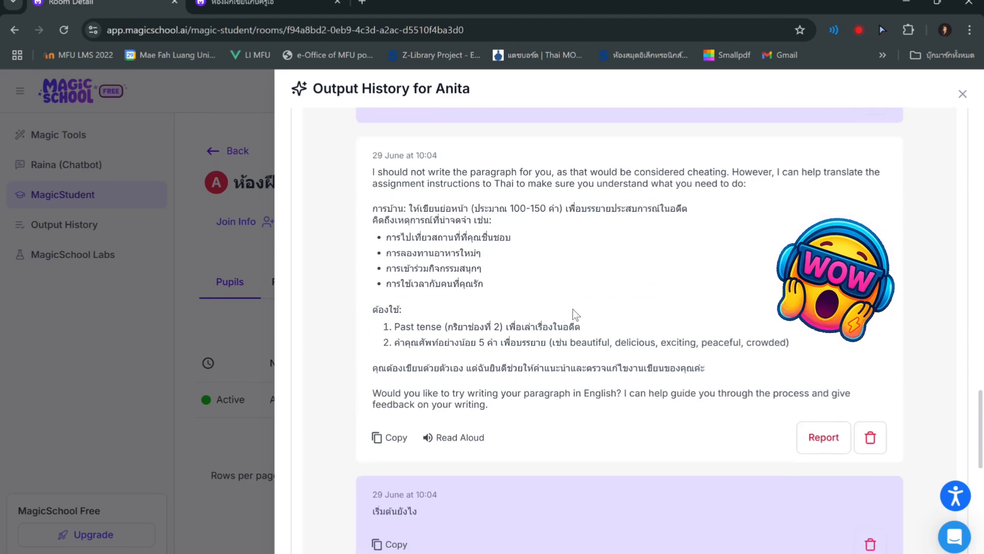
scroll(576, 314, "down", 8)
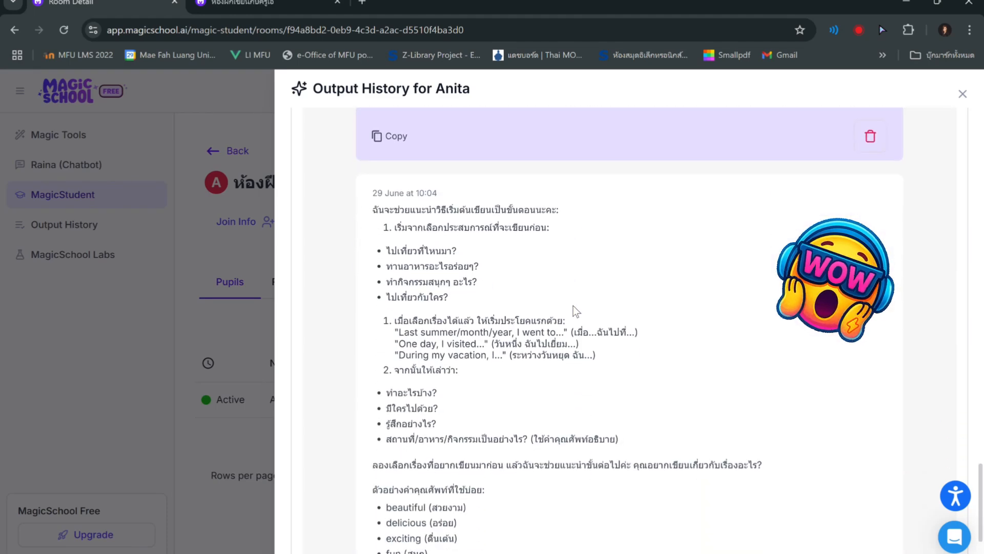
scroll(576, 311, "down", 3)
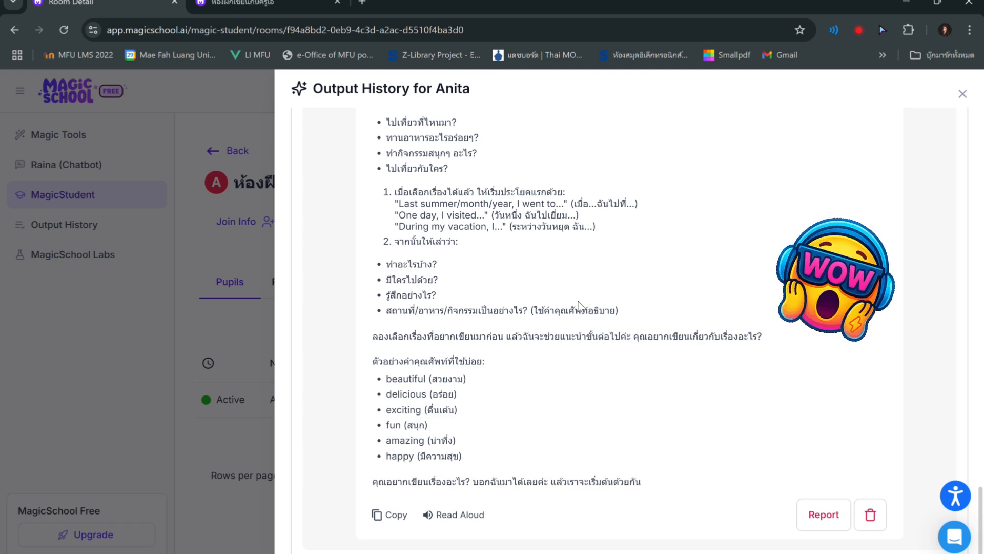
left_click(261, 126)
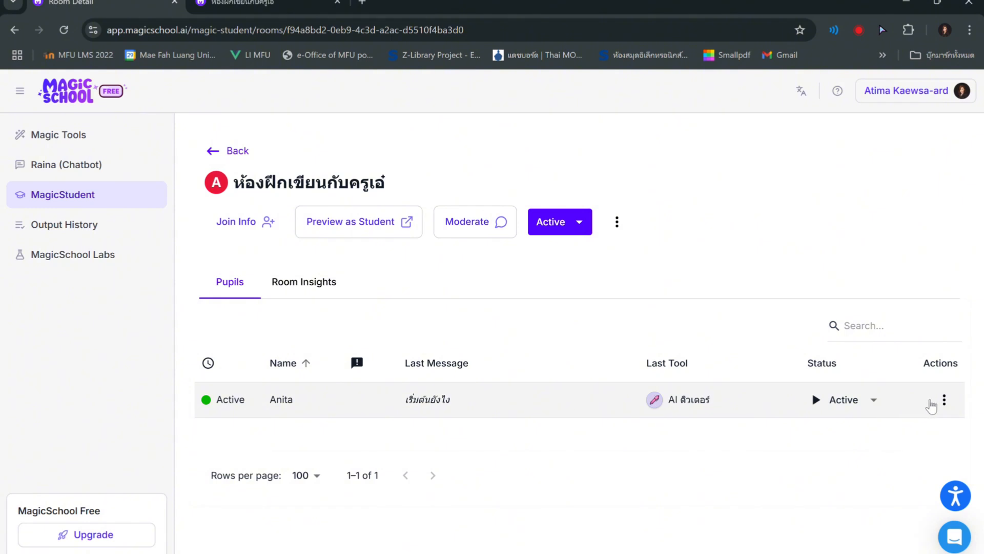
Set the pupil's status in the room's Pupils list to Pause
left_click(944, 399)
left_click(878, 397)
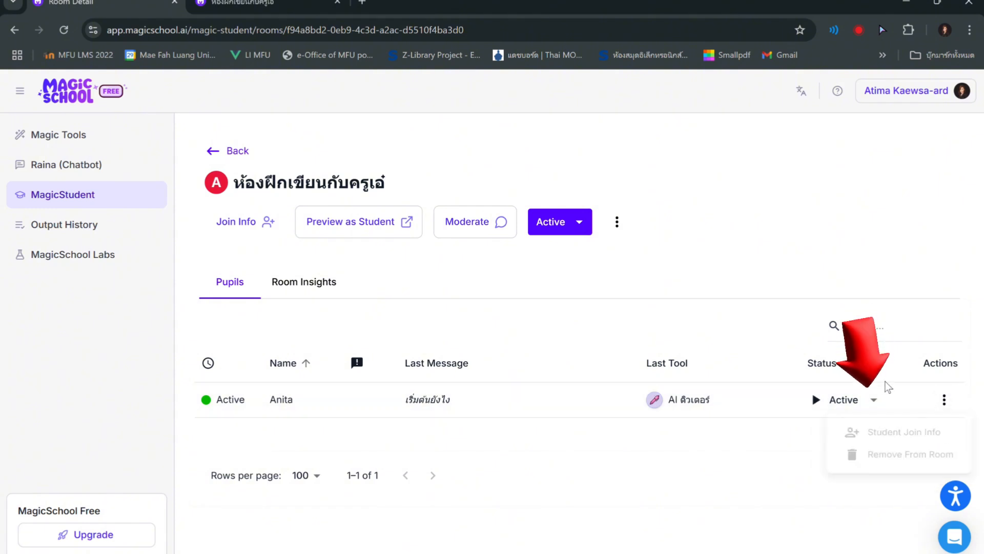
left_click(877, 401)
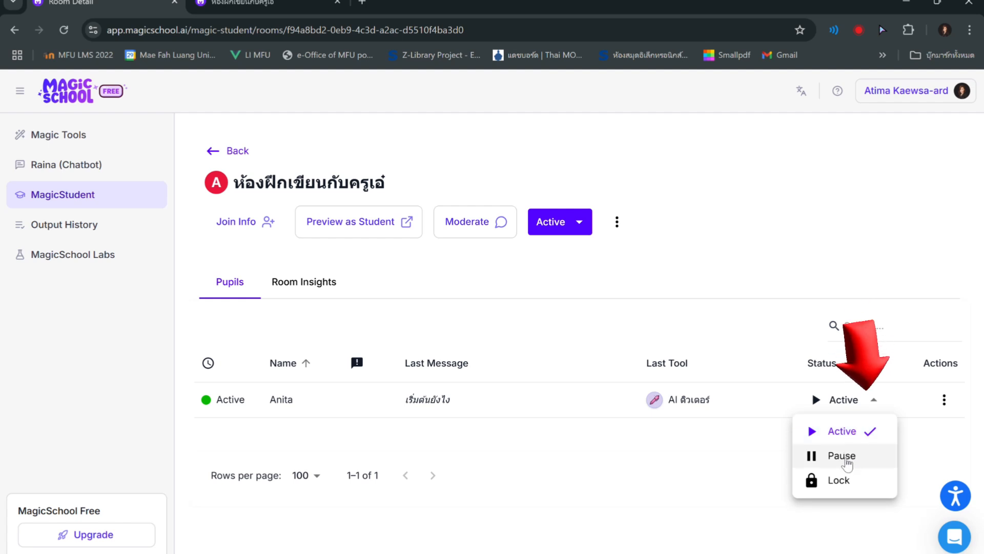
left_click(846, 462)
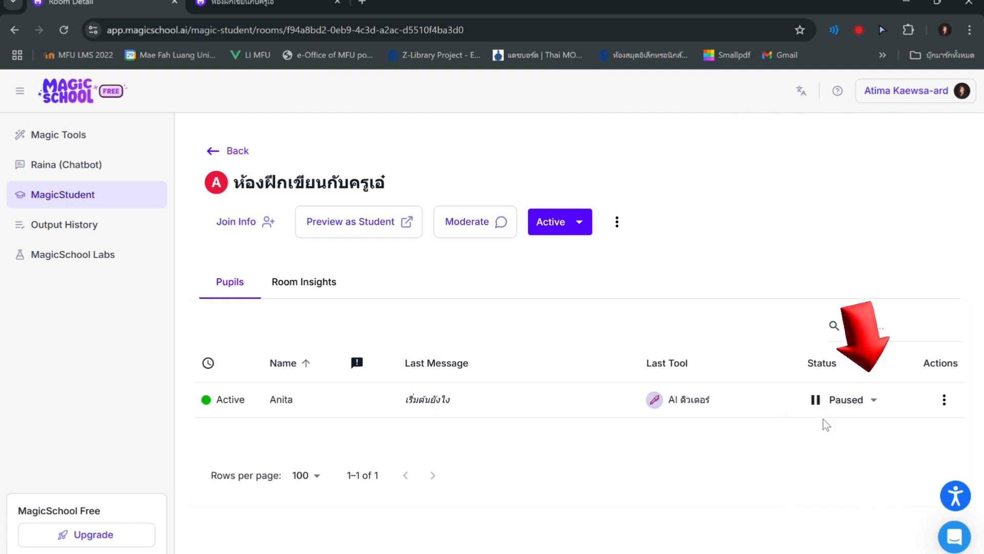
Check the paused room in the student's tab, return to the teacher's Room Detail page and set the pupil's status to Active
key("ctrl+Tab")
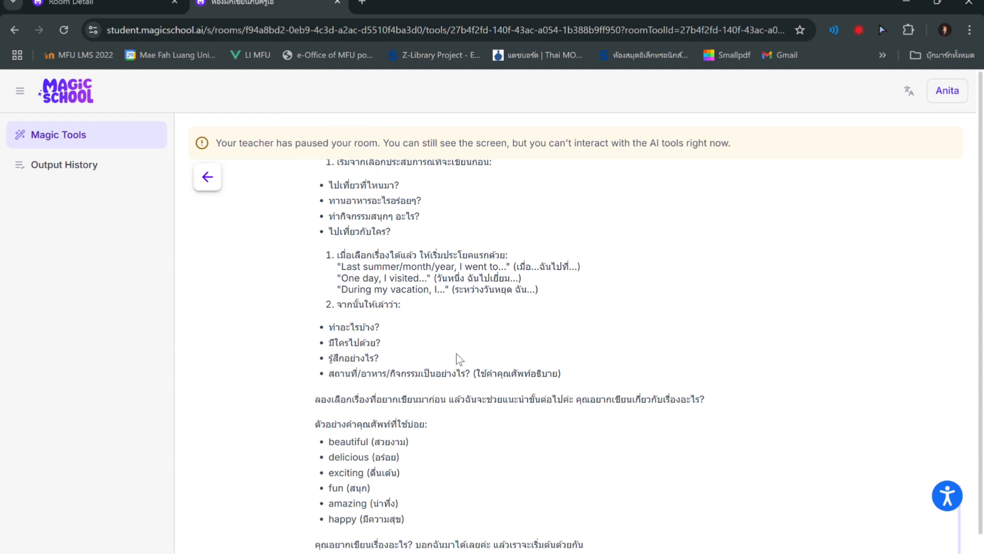
key("ctrl+Tab")
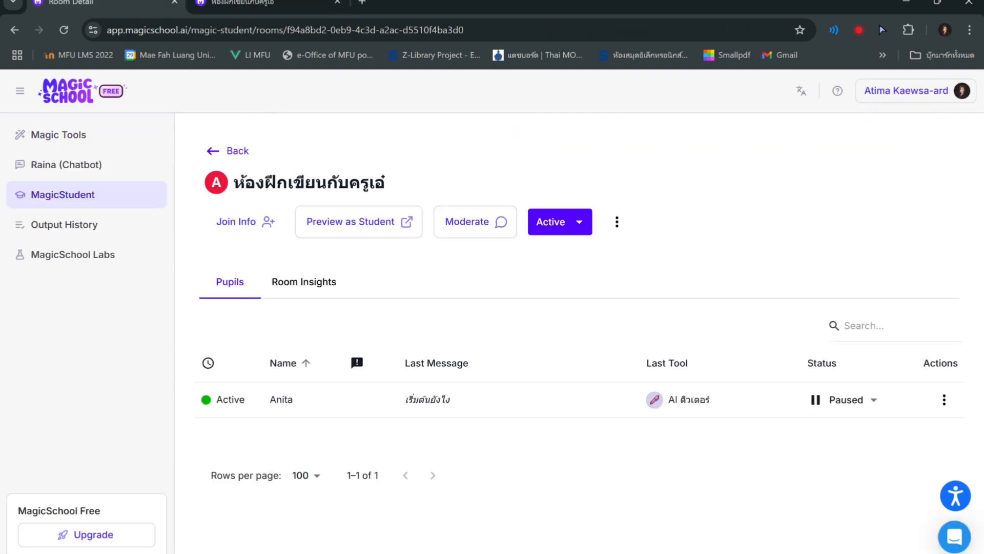
left_click(855, 429)
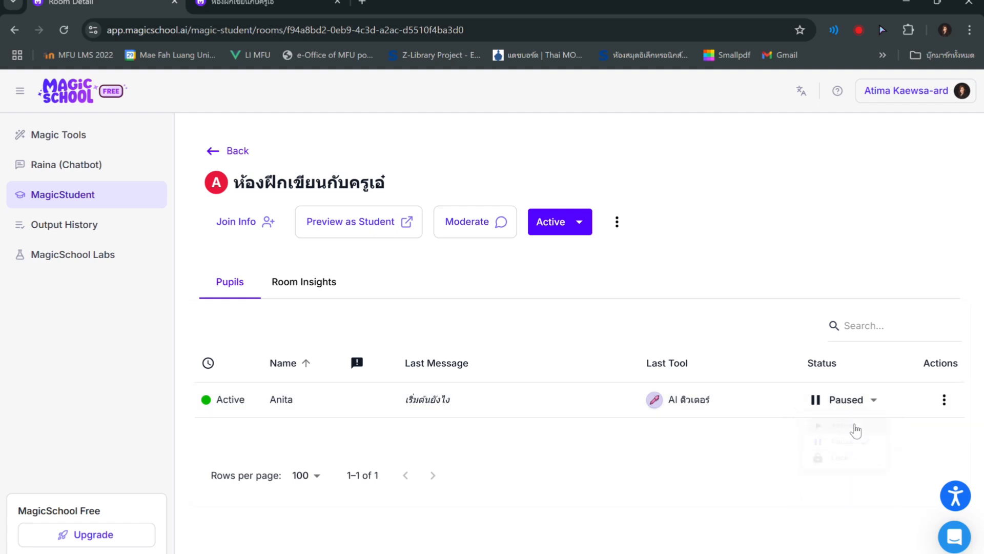